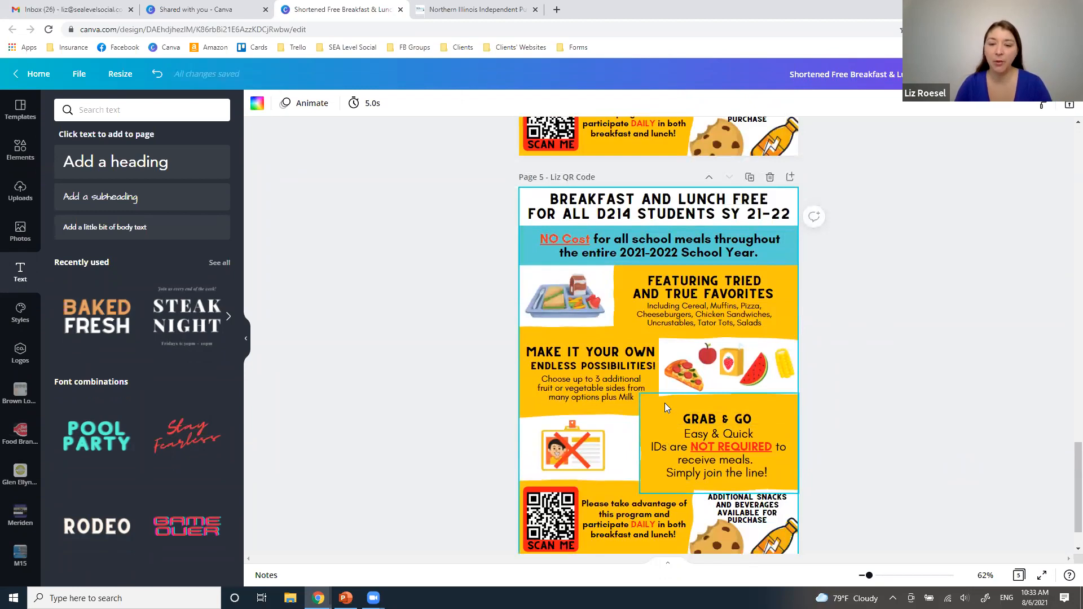
Delete the yellow background shapes from the page 5 flyer and bring up the line and shape elements
{"action": "left_click_drag", "start_coordinate": [664, 403], "coordinate": [791, 334]}
{"action": "left_click", "coordinate": [656, 410]}
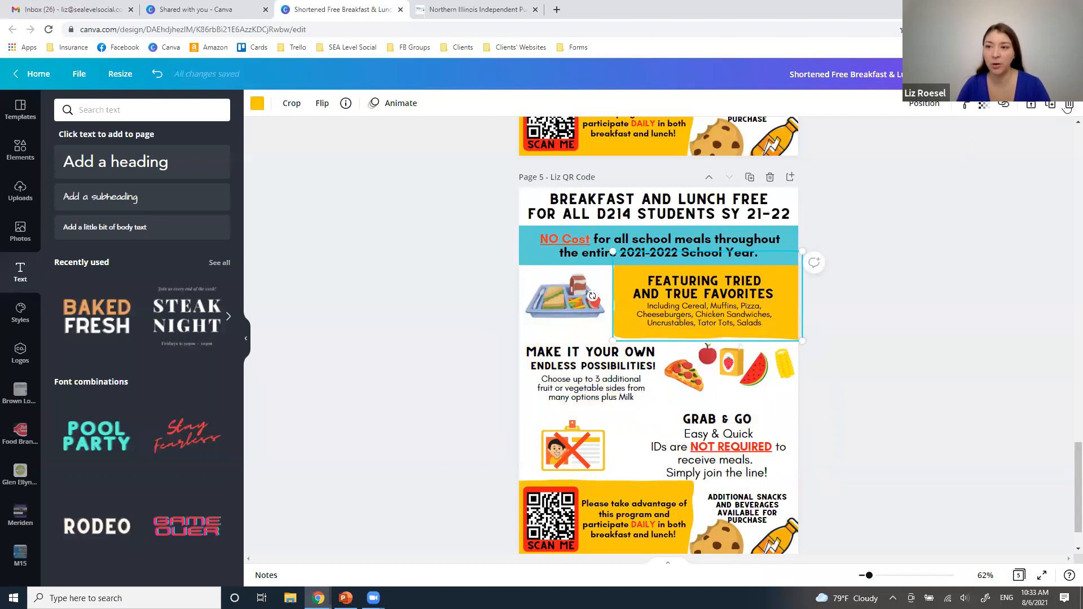
{"action": "left_click", "coordinate": [1069, 106]}
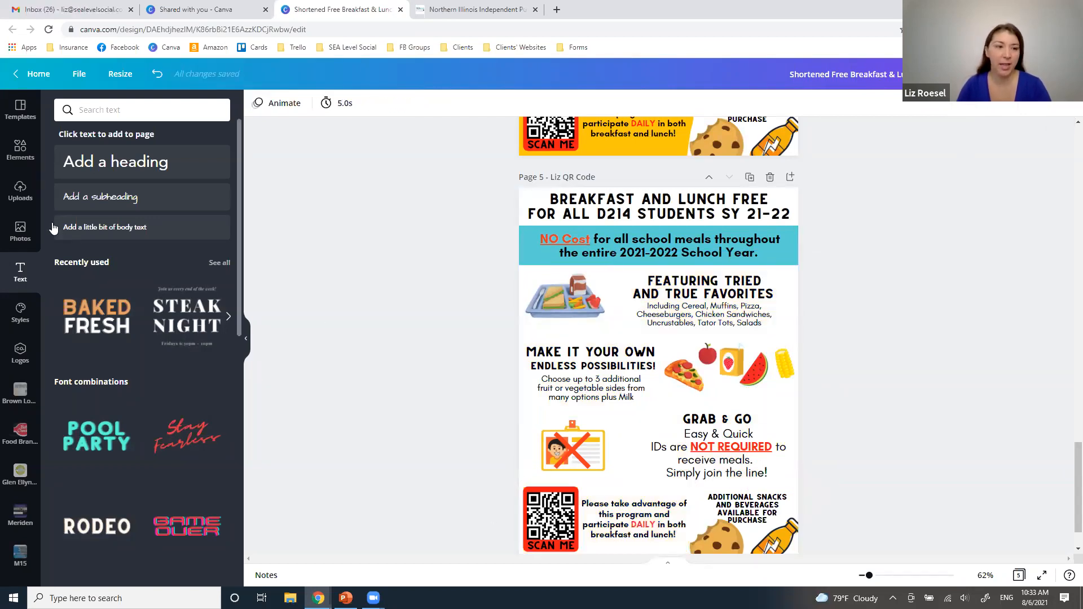
{"action": "left_click", "coordinate": [19, 195]}
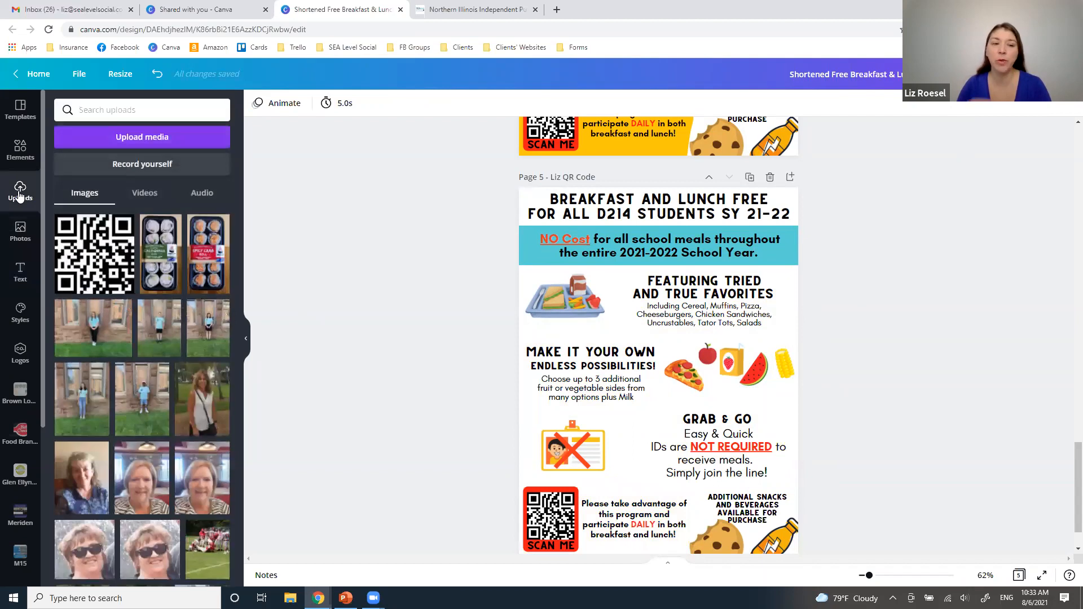
{"action": "left_click", "coordinate": [21, 152]}
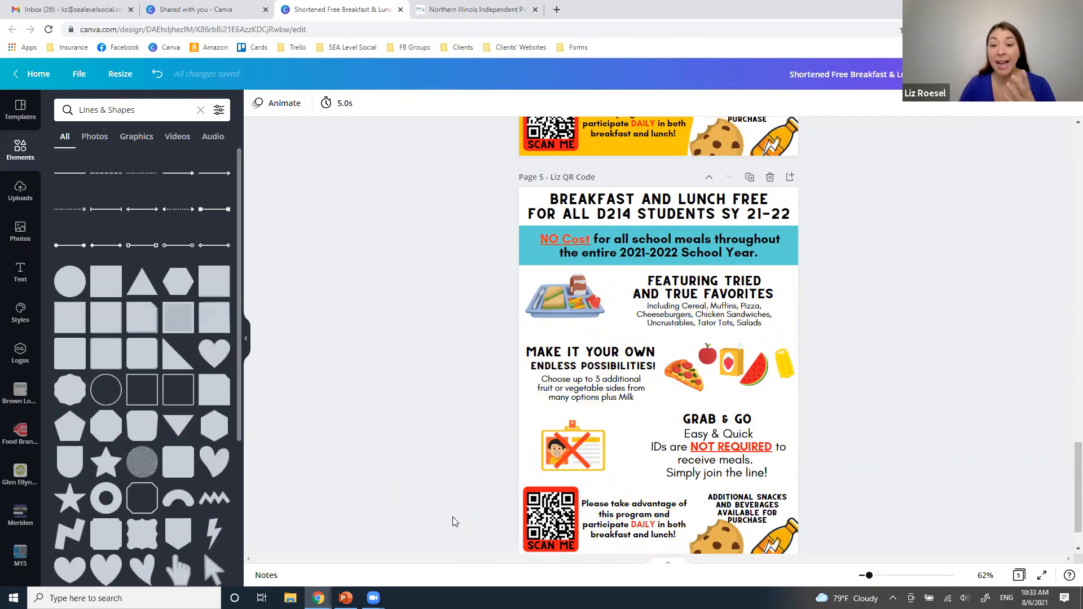
Resize the Grab & Go body text to about 22.2 so "IDs are NOT REQUIRED to receive meals." fits on one line
{"action": "left_click", "coordinate": [672, 452]}
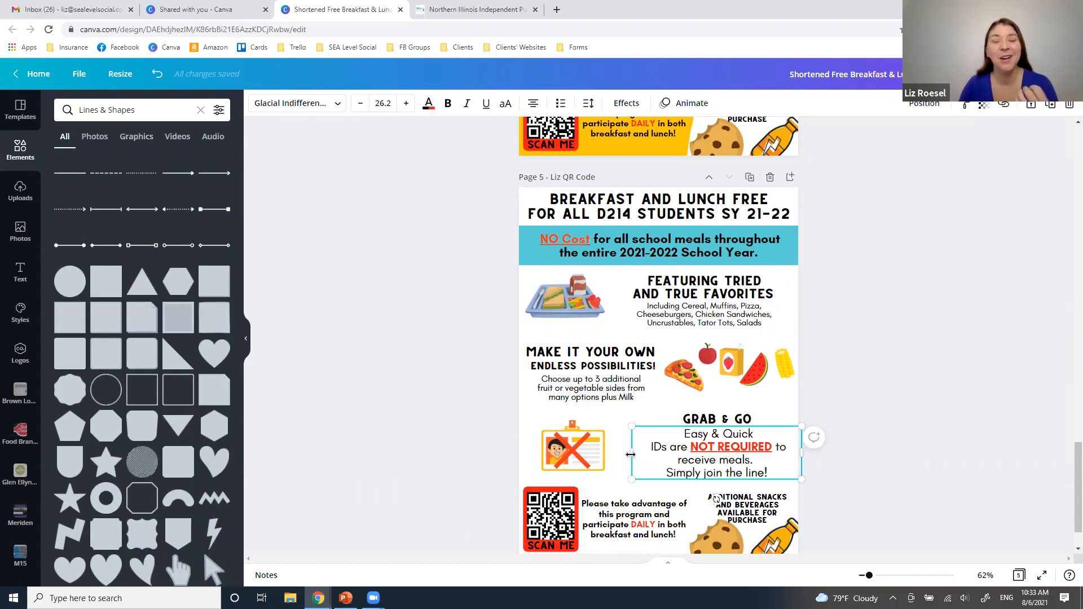
{"action": "left_click_drag", "start_coordinate": [627, 453], "coordinate": [530, 459]}
{"action": "left_click_drag", "start_coordinate": [730, 419], "coordinate": [708, 420]}
{"action": "mouse_move", "coordinate": [624, 466]}
{"action": "left_mouse_down"}
{"action": "mouse_move", "coordinate": [608, 462]}
{"action": "mouse_move", "coordinate": [620, 457]}
{"action": "left_mouse_up"}
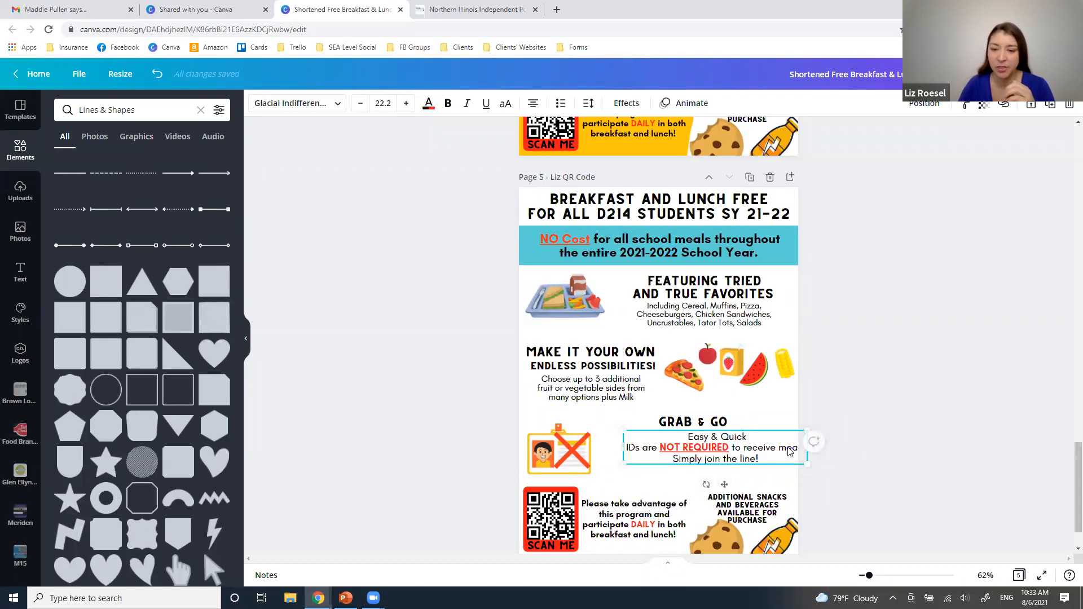
{"action": "left_click_drag", "start_coordinate": [773, 451], "coordinate": [766, 452]}
Reposition the crossed-out ID card image and lower the Grab & Go heading to sit just above its body text
{"action": "left_click", "coordinate": [574, 453]}
{"action": "left_click_drag", "start_coordinate": [492, 430], "coordinate": [580, 457]}
{"action": "left_click", "coordinate": [723, 429]}
{"action": "left_click_drag", "start_coordinate": [724, 430], "coordinate": [724, 438]}
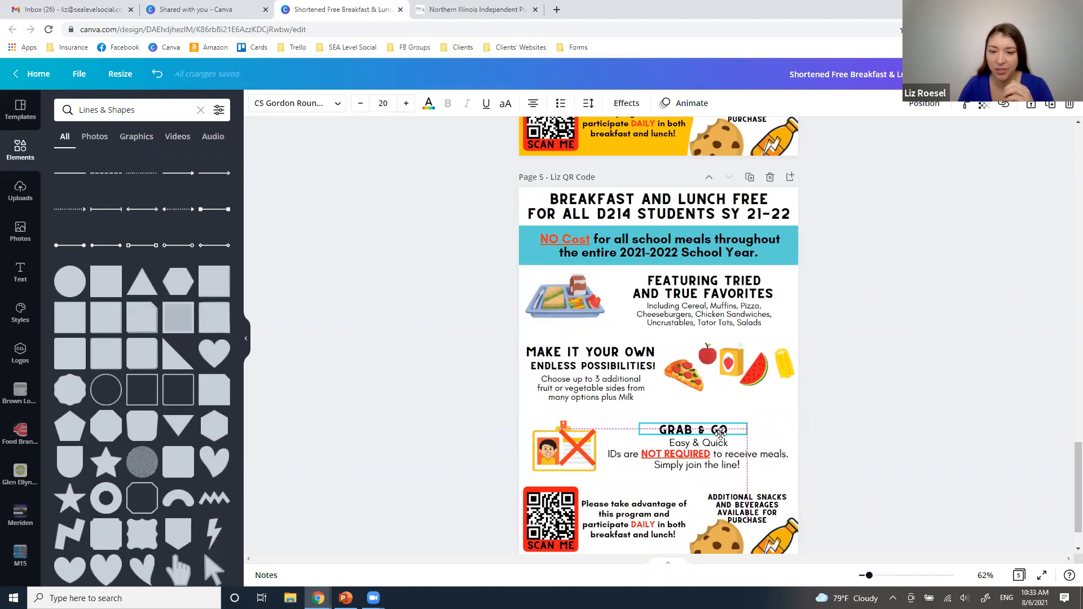
{"action": "left_click", "coordinate": [964, 495]}
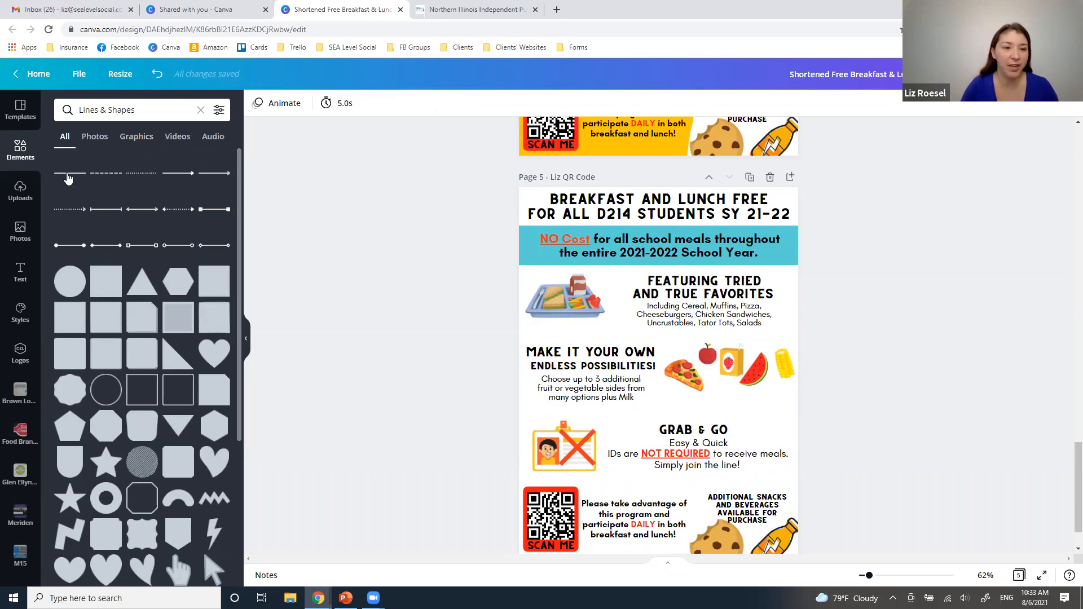
Add a plain straight line between the first two food sections and stretch it across the full page width
{"action": "left_click", "coordinate": [70, 177]}
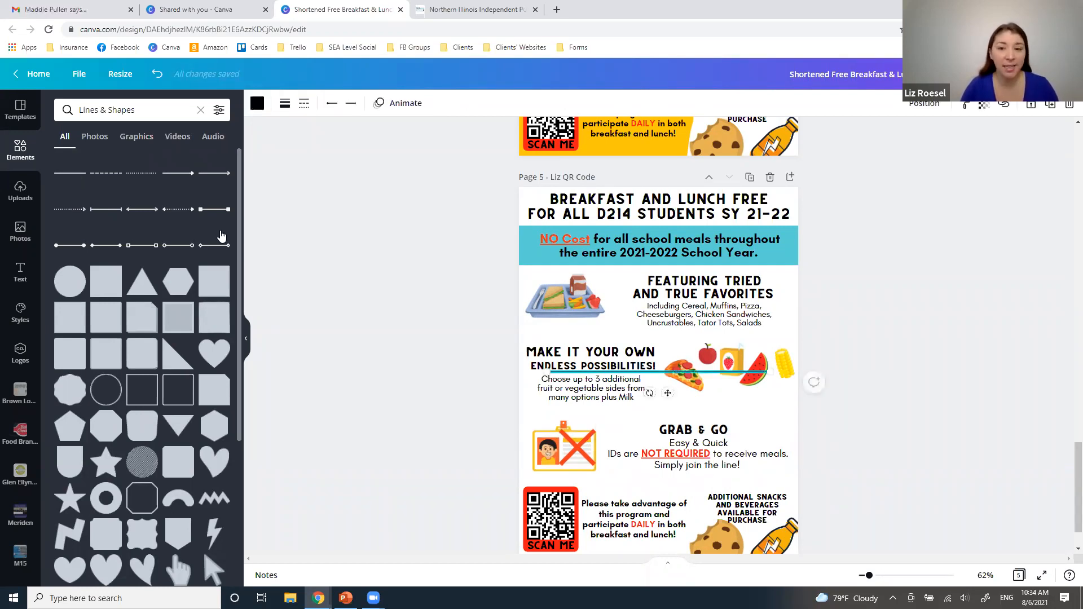
{"action": "left_click_drag", "start_coordinate": [666, 391], "coordinate": [635, 353]}
{"action": "left_click_drag", "start_coordinate": [740, 334], "coordinate": [805, 333]}
Adjust the divider line's thickness and color it turquoise (#5ad2d6)
{"action": "left_click", "coordinate": [285, 103]}
{"action": "mouse_move", "coordinate": [351, 138]}
{"action": "left_mouse_down"}
{"action": "mouse_move", "coordinate": [378, 137]}
{"action": "mouse_move", "coordinate": [351, 138]}
{"action": "left_mouse_up"}
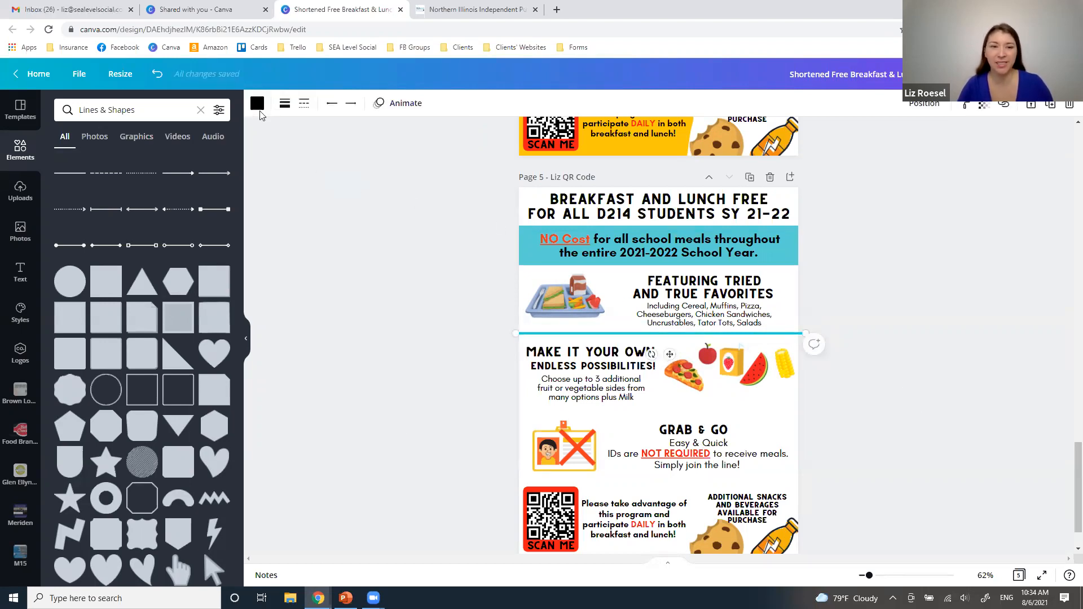
{"action": "left_click", "coordinate": [257, 103]}
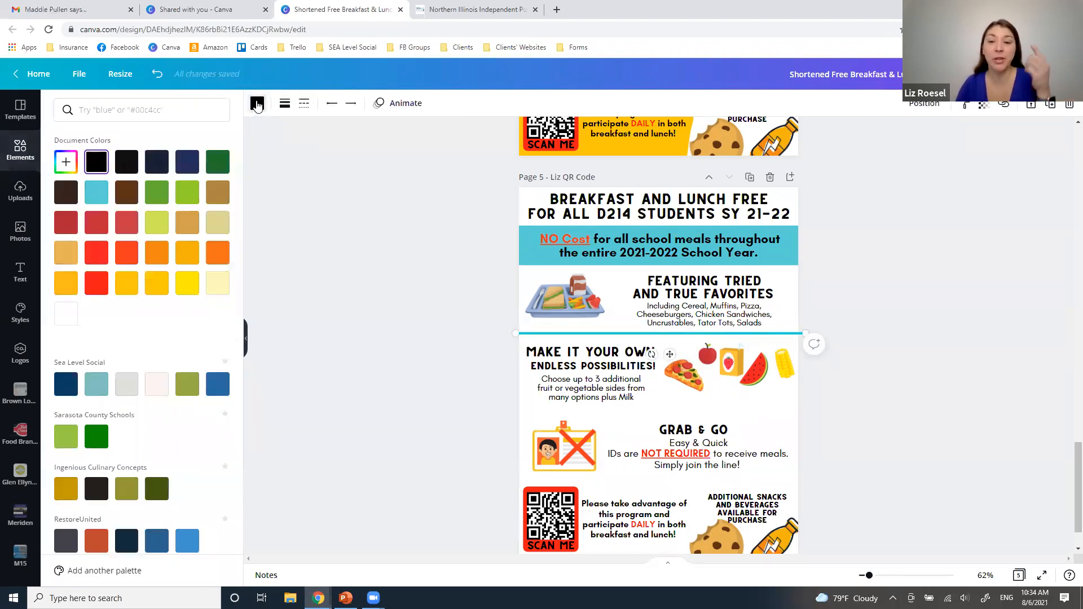
{"action": "left_click", "coordinate": [97, 190]}
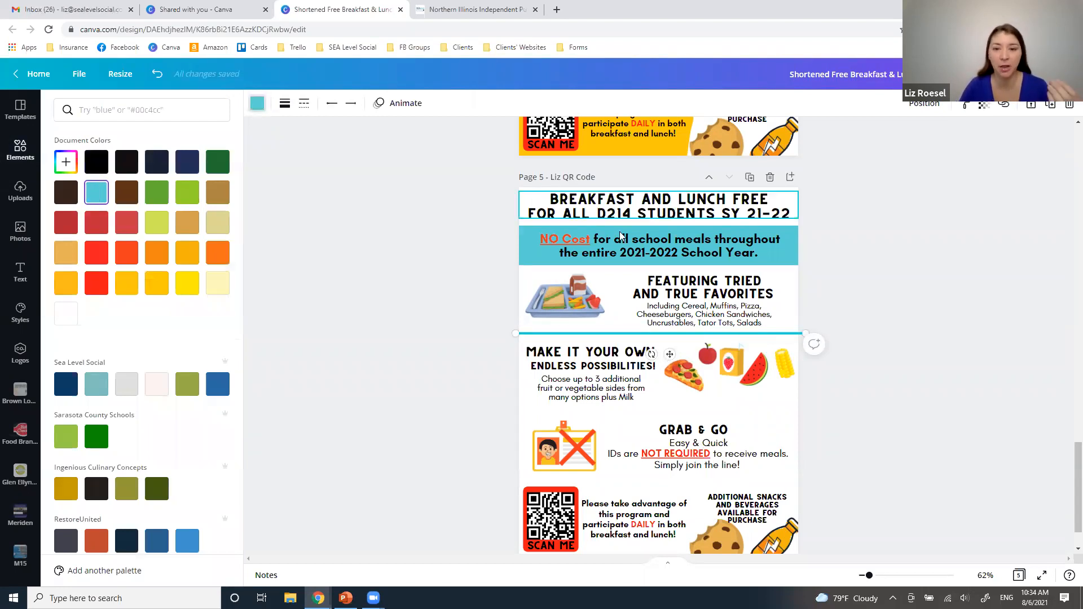
Duplicate the turquoise divider twice, placing the copies below the Make It Your Own and Grab & Go sections
{"action": "left_click", "coordinate": [1048, 107]}
{"action": "left_click_drag", "start_coordinate": [679, 350], "coordinate": [668, 432]}
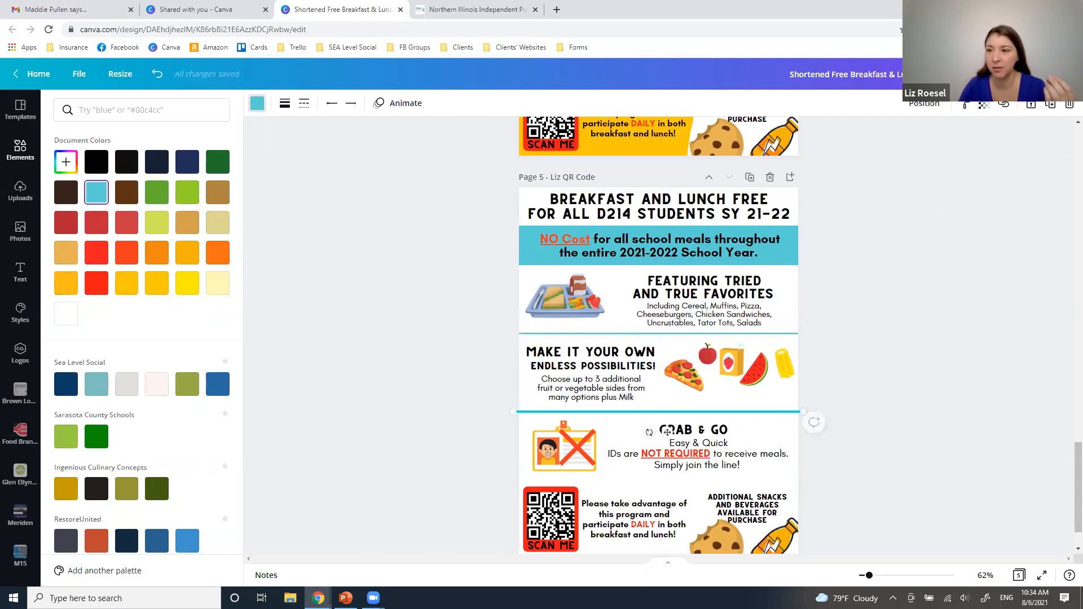
{"action": "left_click", "coordinate": [1051, 109]}
{"action": "left_click_drag", "start_coordinate": [676, 439], "coordinate": [670, 498]}
{"action": "left_click", "coordinate": [911, 450]}
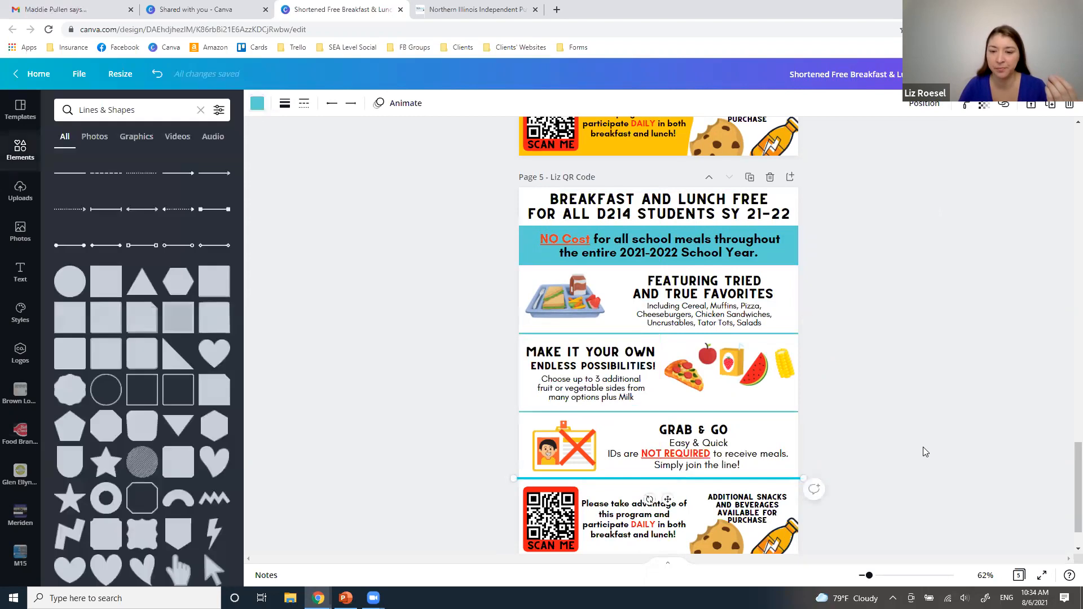
Nudge the lowest divider line down slightly and reposition the Additional Snacks and Beverages text beneath it
{"action": "scroll", "coordinate": [923, 446], "scroll_direction": "down", "scroll_amount": 1}
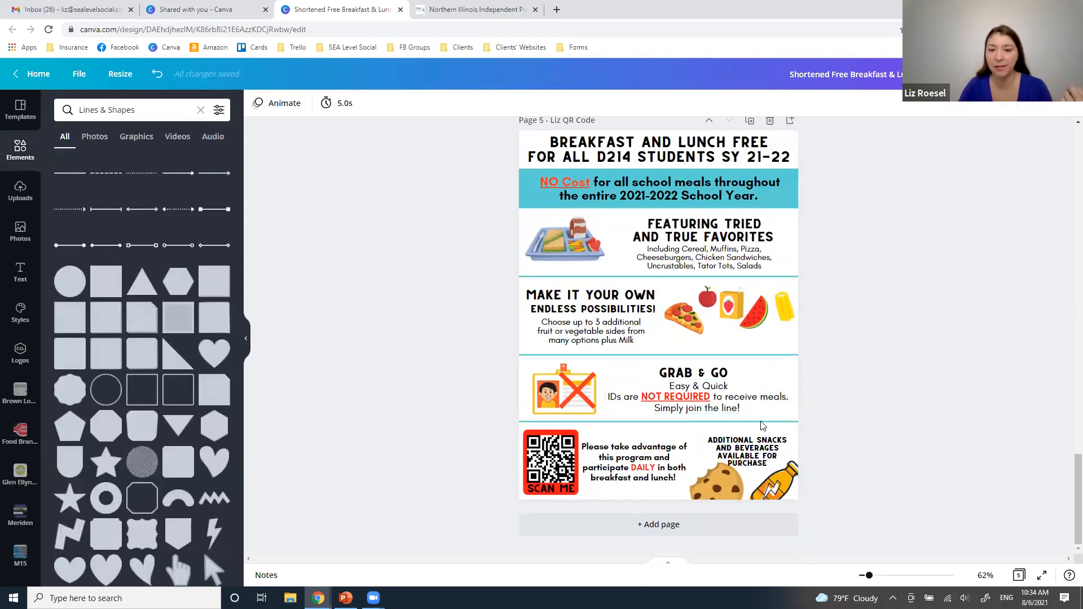
{"action": "left_click_drag", "start_coordinate": [762, 424], "coordinate": [748, 455]}
{"action": "left_click", "coordinate": [907, 437]}
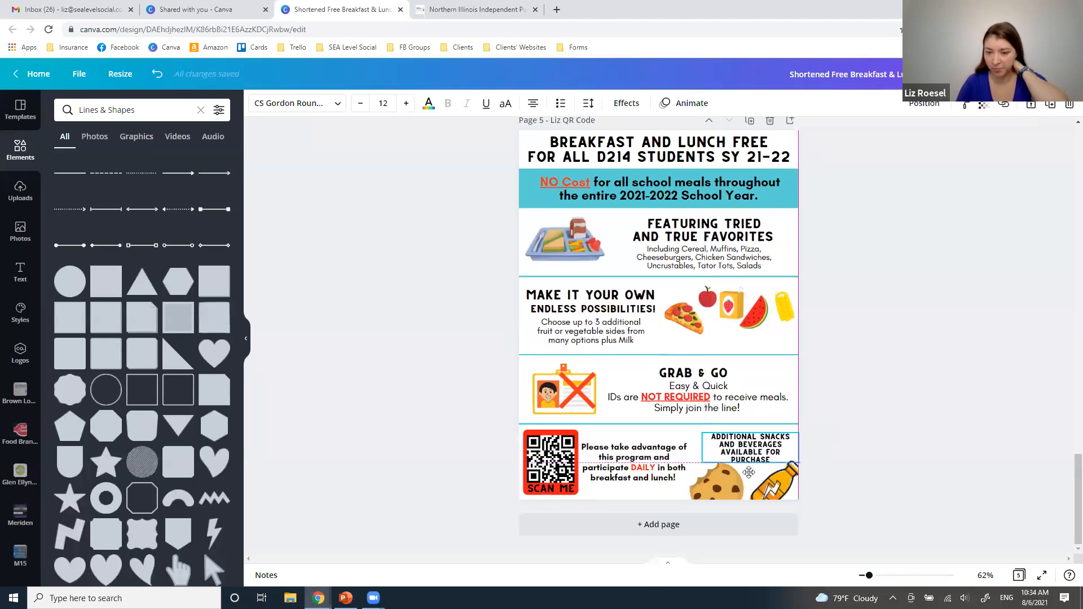
{"action": "left_click", "coordinate": [888, 486]}
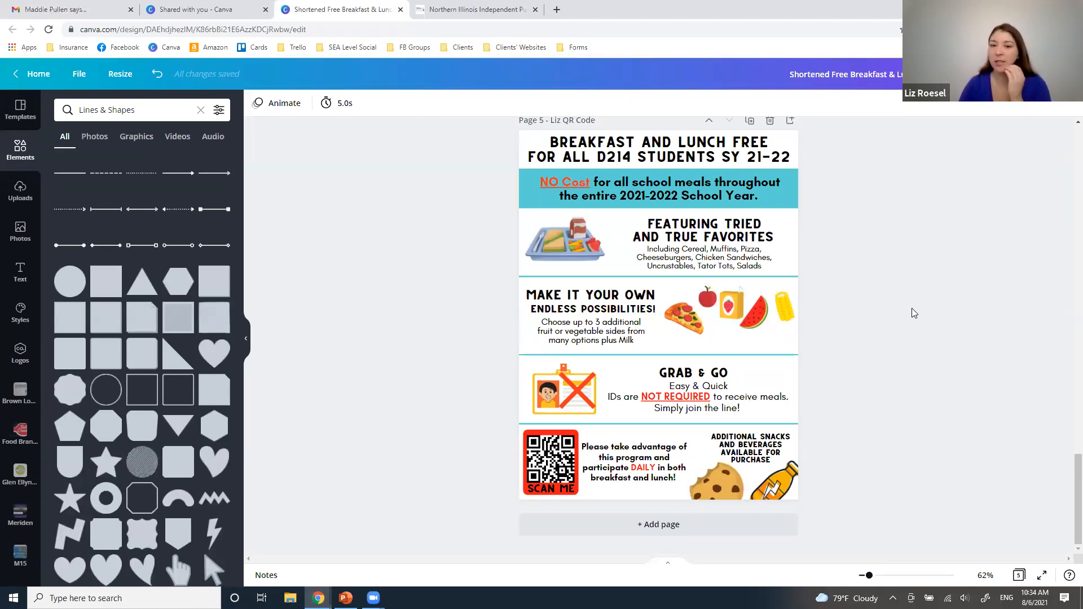
Check the colors of the divider line and banner, and compare the page 5 flyer with the yellow version above it
{"action": "left_click", "coordinate": [765, 278]}
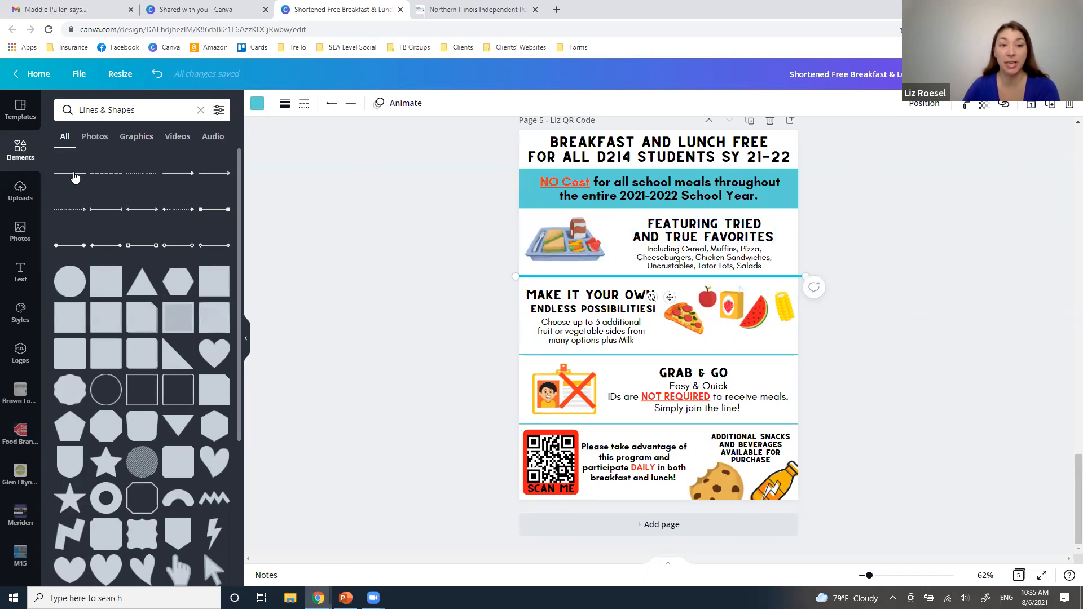
{"action": "left_click", "coordinate": [258, 104]}
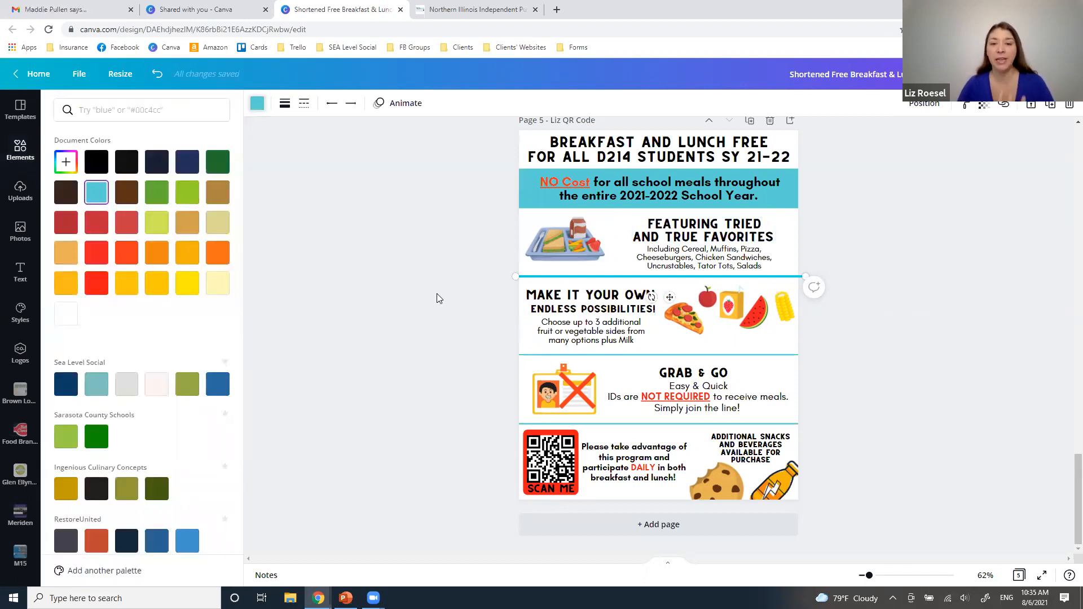
{"action": "key", "text": "Escape"}
{"action": "left_click", "coordinate": [532, 196]}
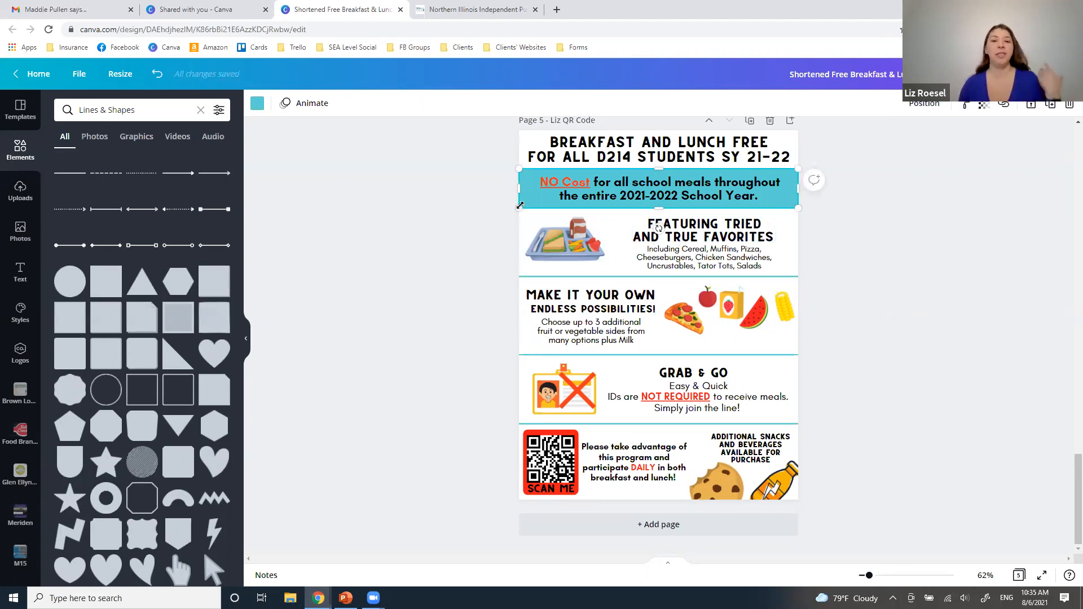
{"action": "scroll", "coordinate": [518, 240], "scroll_direction": "up", "scroll_amount": 7}
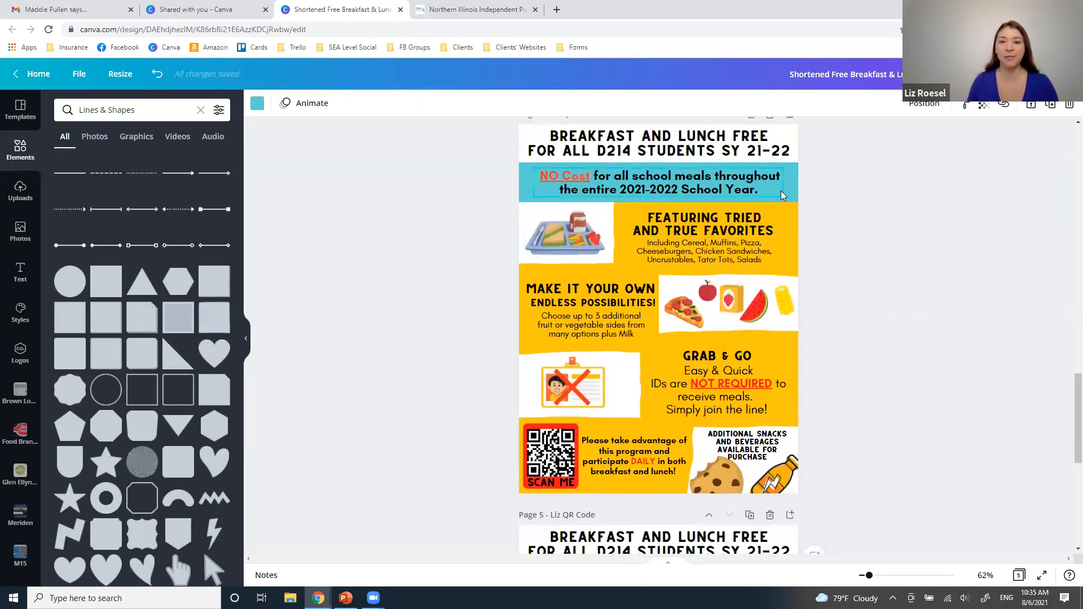
{"action": "scroll", "coordinate": [916, 430], "scroll_direction": "down", "scroll_amount": 1}
{"action": "scroll", "coordinate": [916, 430], "scroll_direction": "up", "scroll_amount": 1}
{"action": "scroll", "coordinate": [495, 455], "scroll_direction": "down", "scroll_amount": 7}
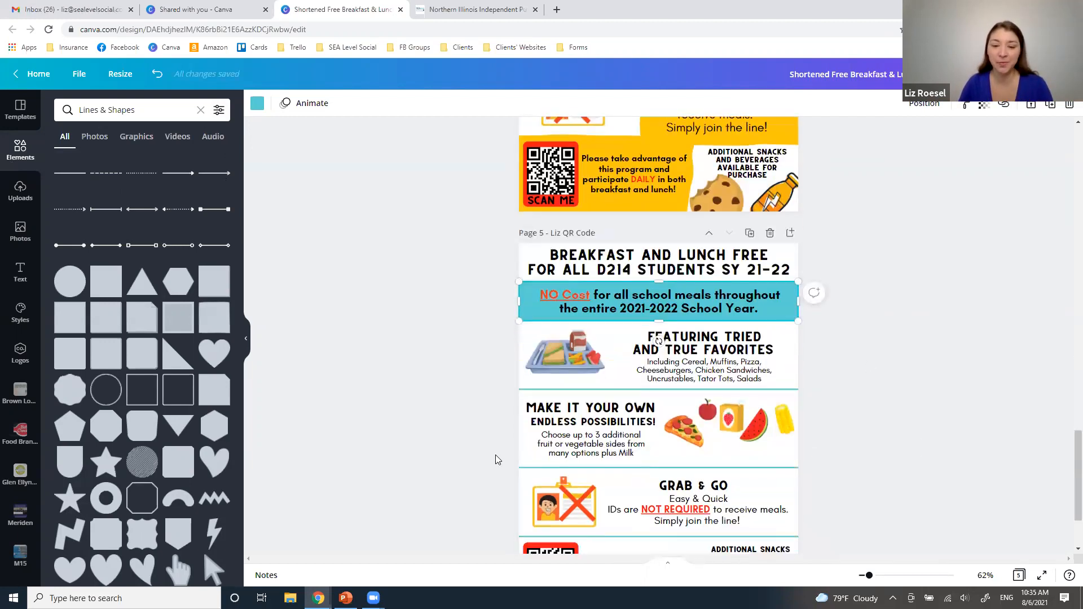
Recolor the red Scan Me frame around the QR code to the banner's turquoise
{"action": "left_click", "coordinate": [550, 459]}
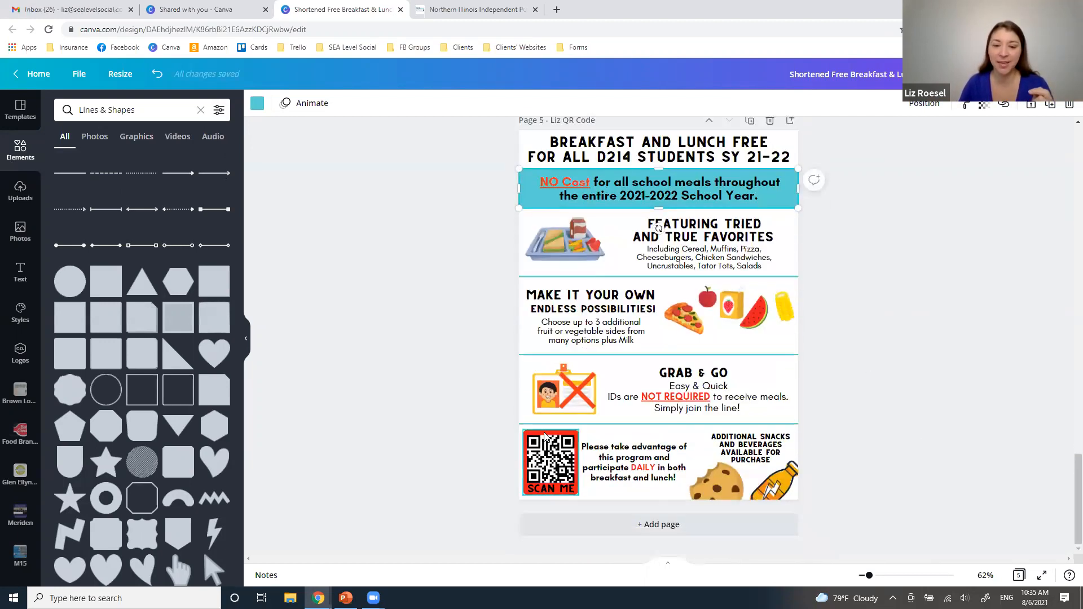
{"action": "left_click", "coordinate": [258, 104]}
{"action": "left_click", "coordinate": [97, 192]}
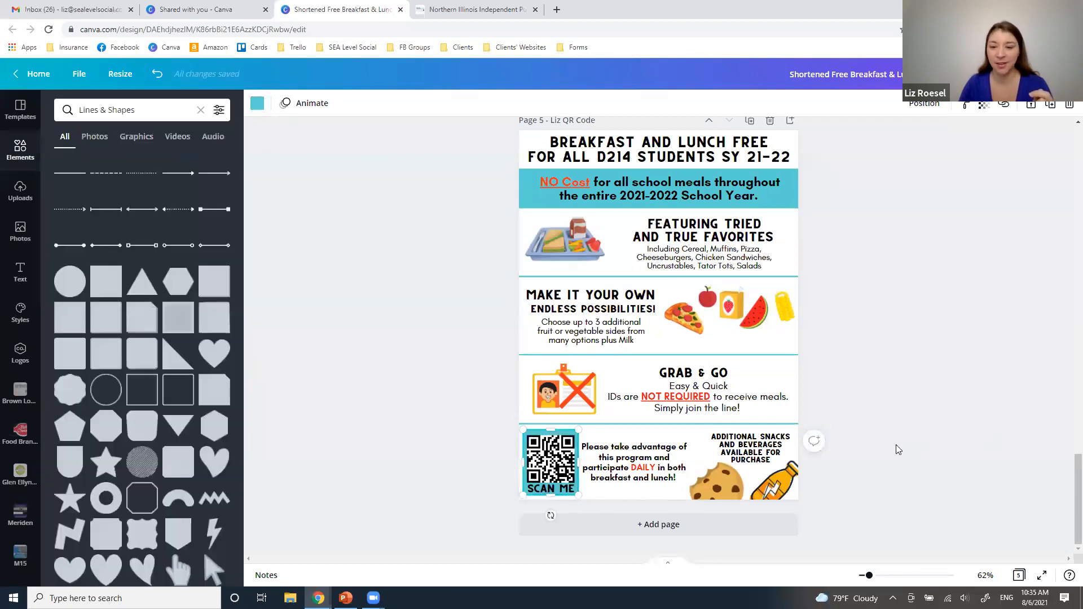
{"action": "left_click", "coordinate": [898, 451]}
{"action": "scroll", "coordinate": [899, 461], "scroll_direction": "up", "scroll_amount": 2}
{"action": "scroll", "coordinate": [900, 461], "scroll_direction": "down", "scroll_amount": 2}
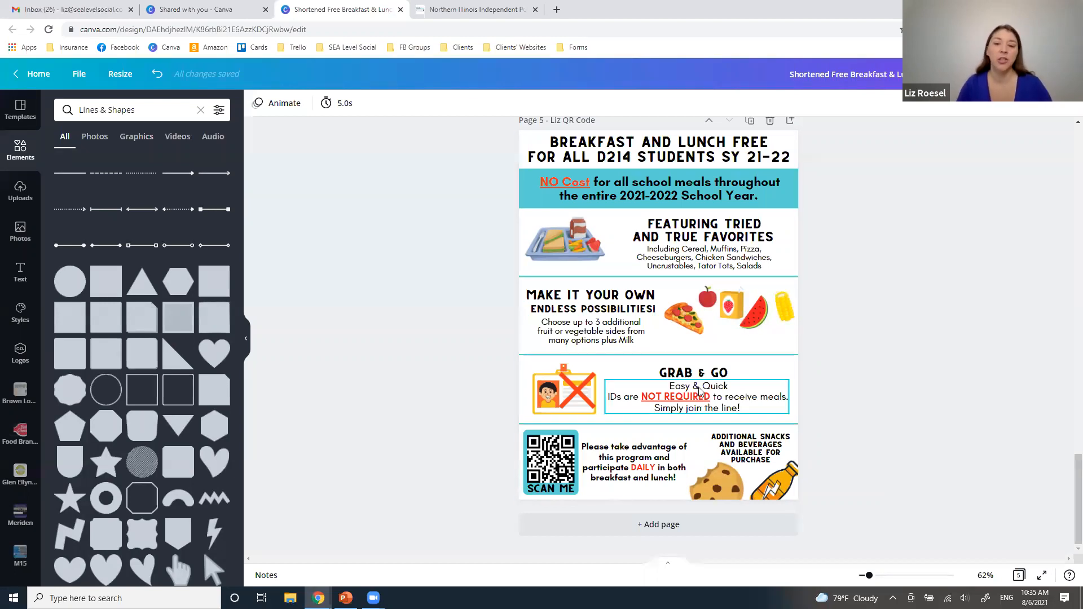
Shift the Grab & Go heading slightly right to align it over its body text
{"action": "left_click_drag", "start_coordinate": [704, 373], "coordinate": [708, 373]}
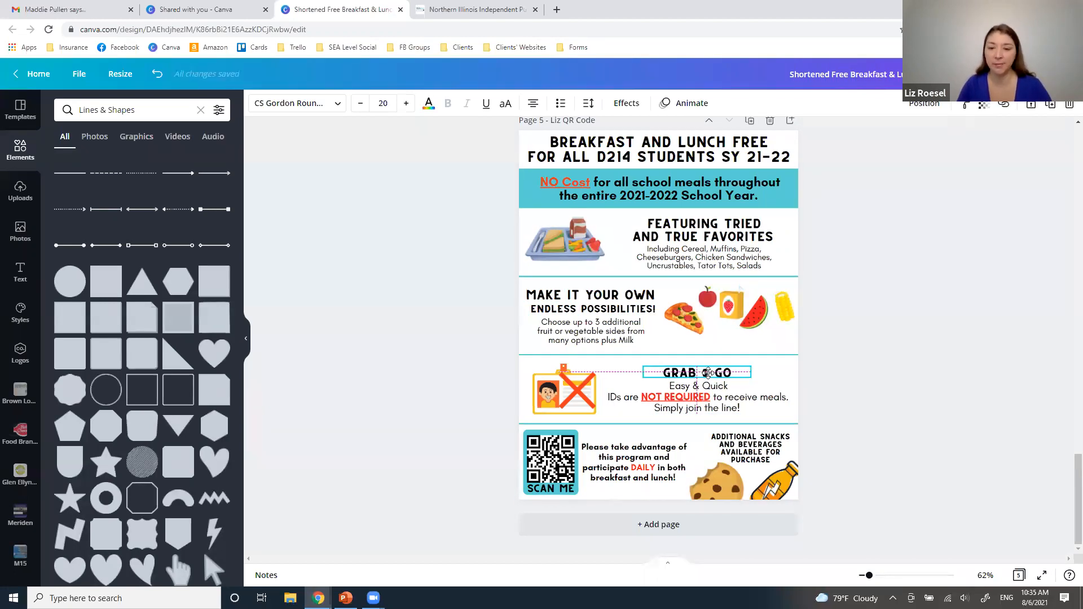
{"action": "left_click", "coordinate": [937, 464]}
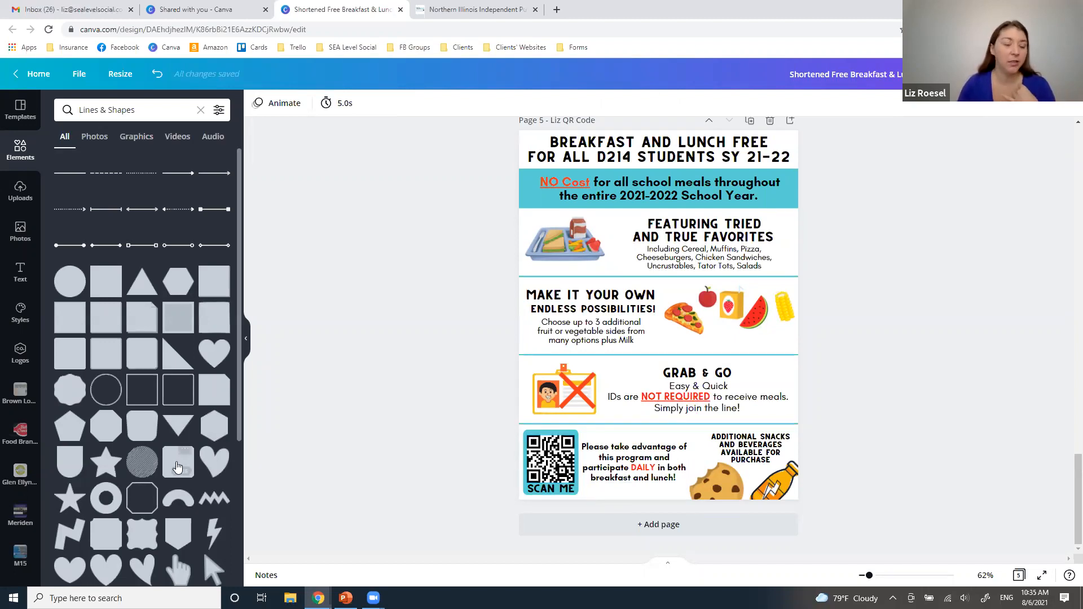
{"action": "scroll", "coordinate": [40, 473], "scroll_direction": "down", "scroll_amount": 4}
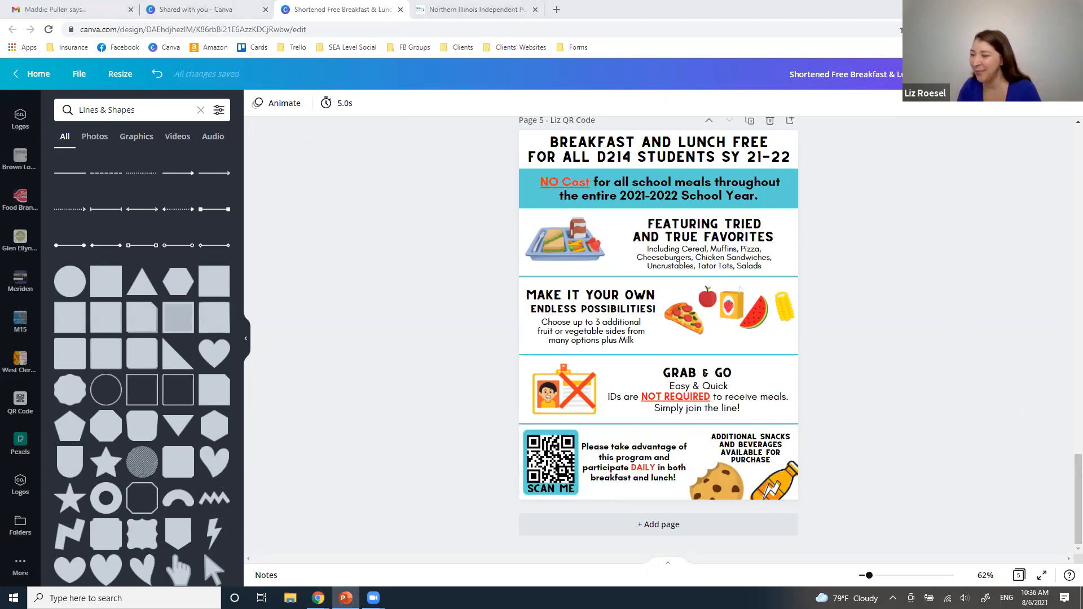
Justify the food list text under the Featuring Tried and True Favorites heading
{"action": "left_click", "coordinate": [722, 242]}
{"action": "left_click", "coordinate": [763, 225]}
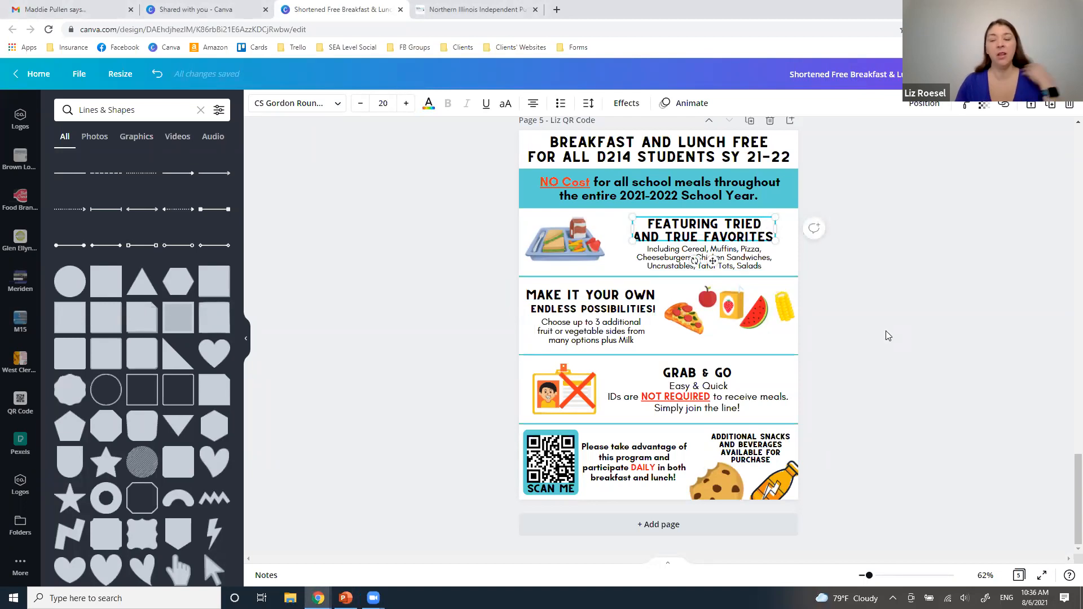
{"action": "left_click_drag", "start_coordinate": [867, 575], "coordinate": [873, 577]}
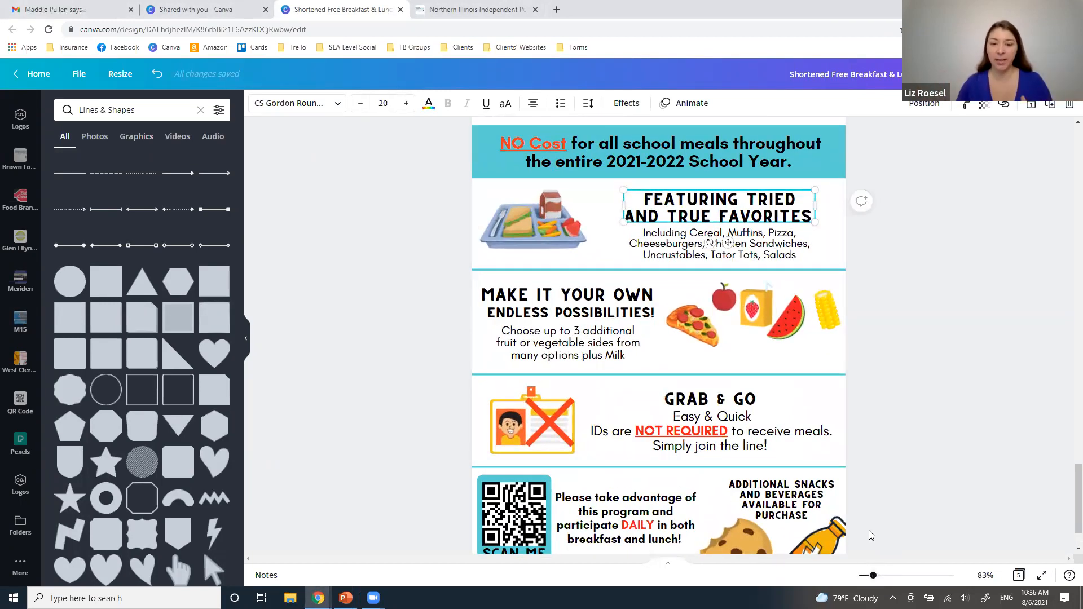
{"action": "scroll", "coordinate": [866, 530], "scroll_direction": "up", "scroll_amount": 3}
{"action": "scroll", "coordinate": [818, 505], "scroll_direction": "down", "scroll_amount": 3}
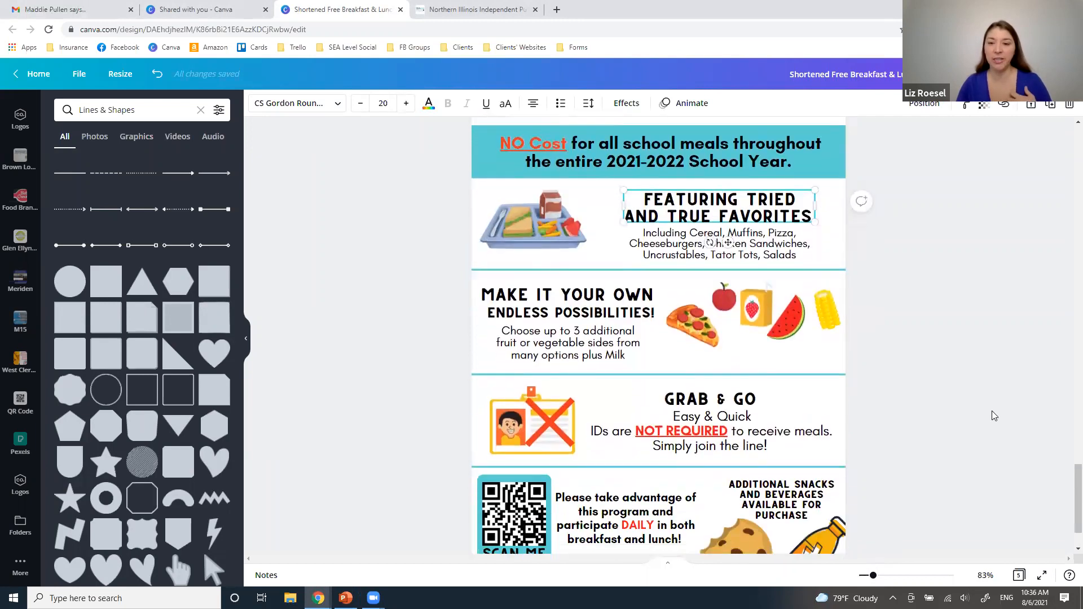
{"action": "left_click", "coordinate": [901, 431]}
{"action": "left_click", "coordinate": [788, 251]}
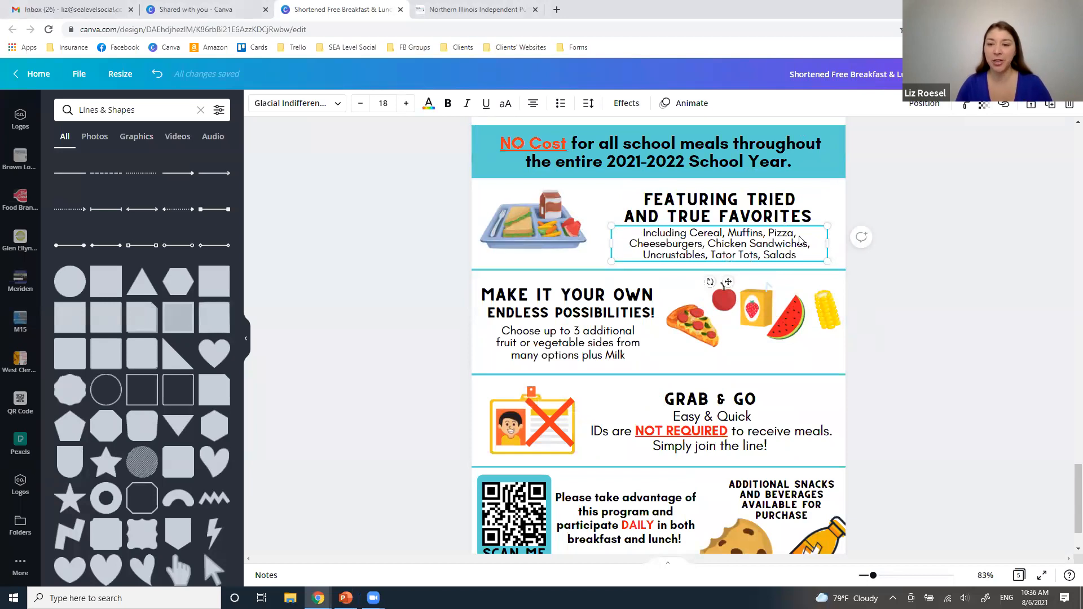
{"action": "left_click_drag", "start_coordinate": [799, 255], "coordinate": [637, 236]}
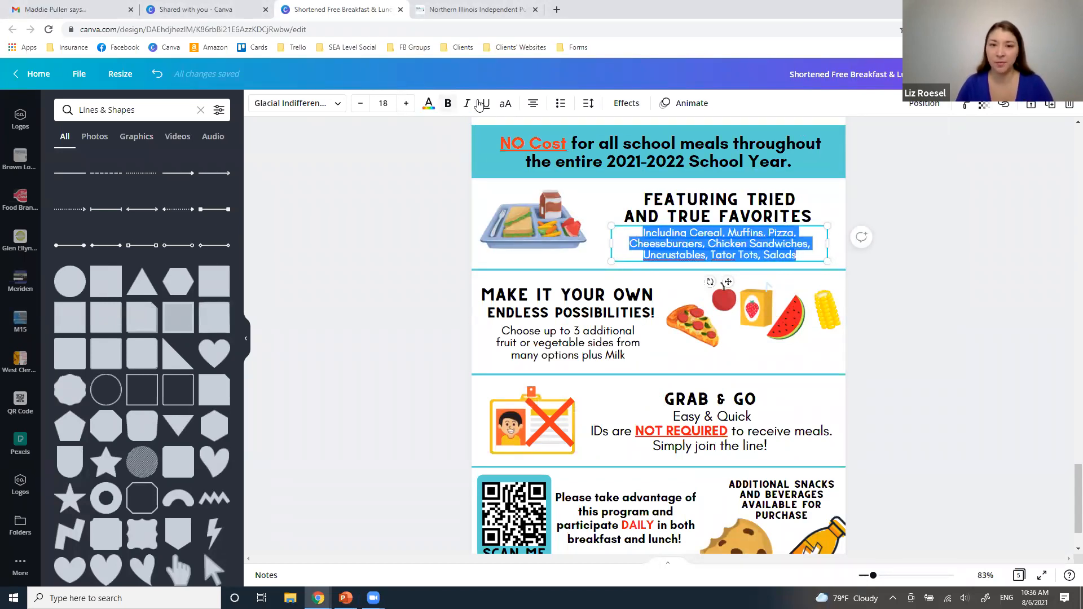
{"action": "left_click", "coordinate": [533, 103]}
{"action": "left_click", "coordinate": [533, 103]}
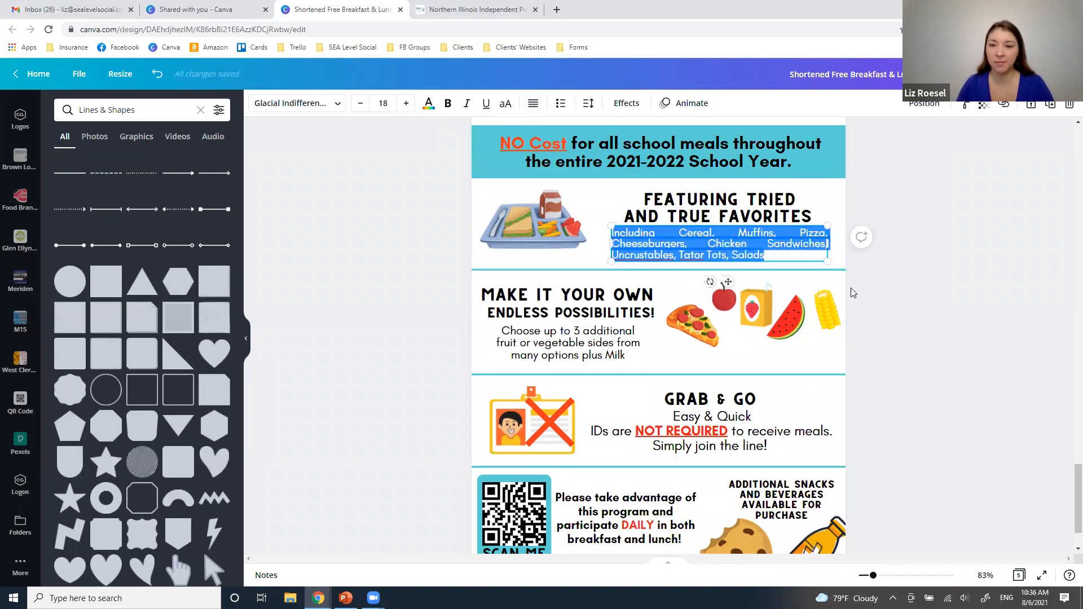
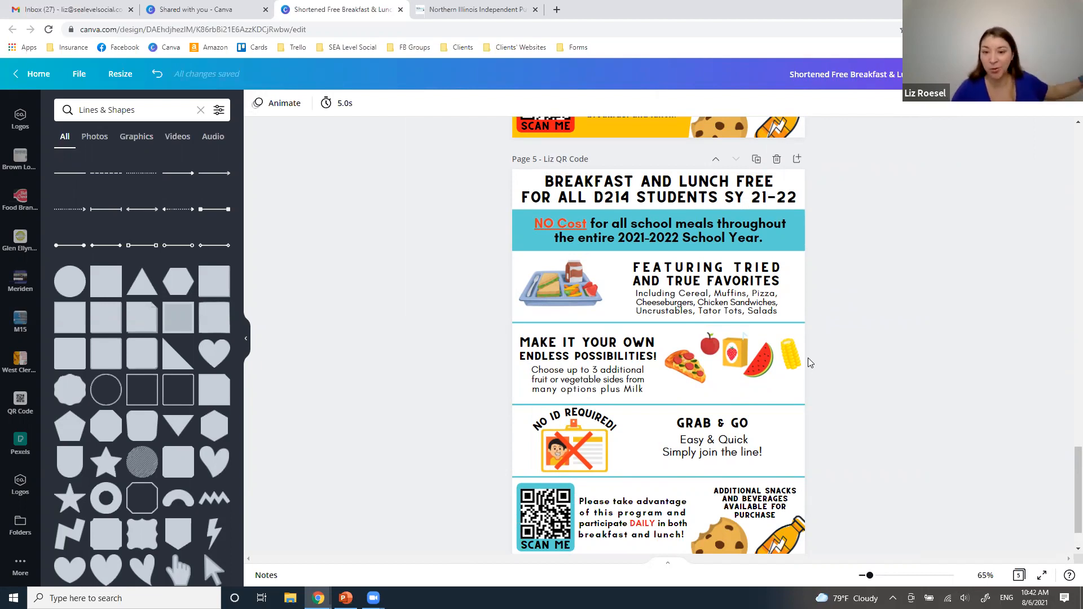
Enlarge the Grab & Go heading and its body text together and reposition them beside the No ID Required image
{"action": "left_click_drag", "start_coordinate": [776, 420], "coordinate": [703, 462]}
{"action": "left_click_drag", "start_coordinate": [775, 461], "coordinate": [807, 475]}
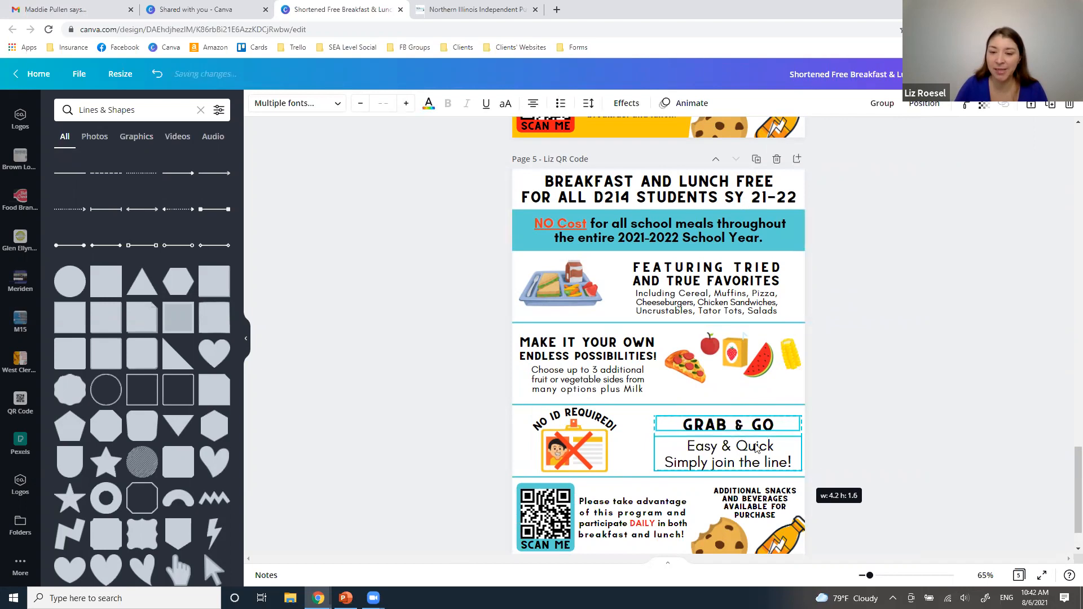
{"action": "left_click_drag", "start_coordinate": [739, 440], "coordinate": [728, 435]}
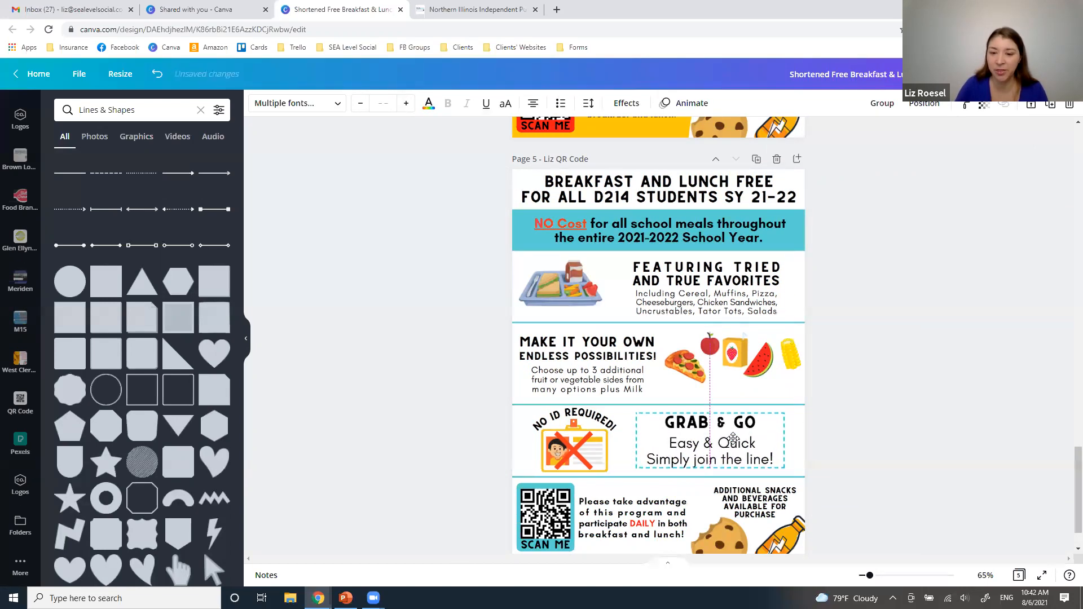
{"action": "left_click", "coordinate": [505, 429]}
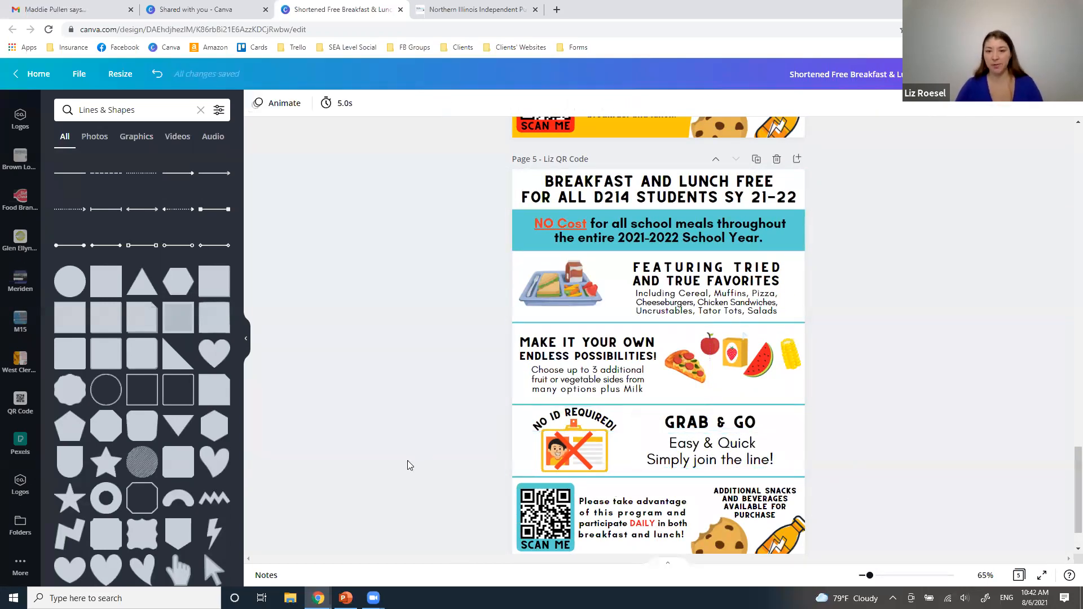
{"action": "scroll", "coordinate": [407, 461], "scroll_direction": "down", "scroll_amount": 1}
{"action": "scroll", "coordinate": [408, 462], "scroll_direction": "up", "scroll_amount": 1}
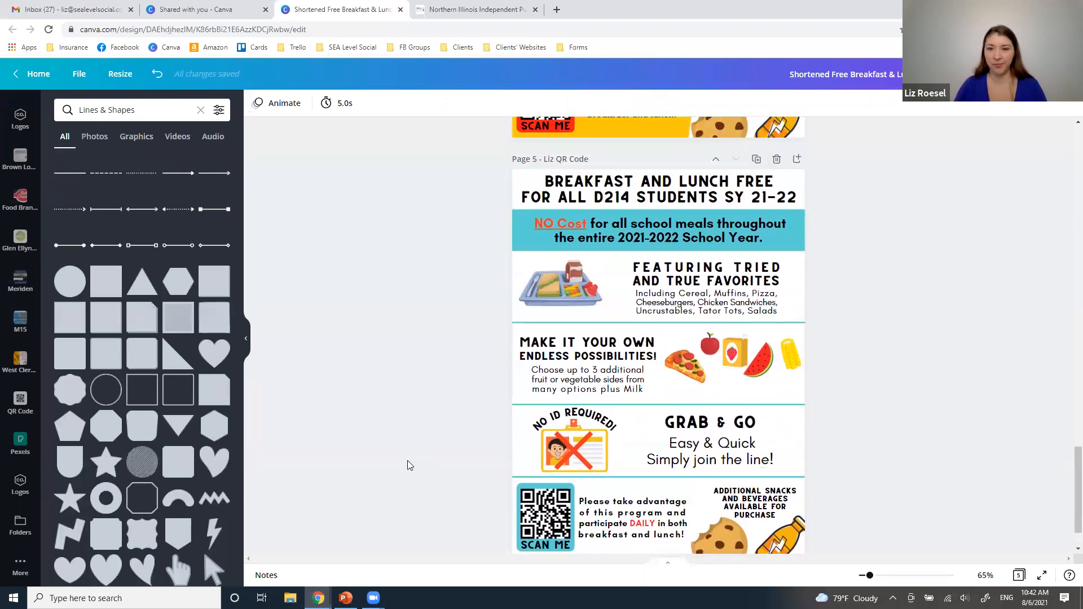
Recolor the two-line Breakfast and Lunch Free title on page 5 yellow
{"action": "left_click", "coordinate": [602, 190]}
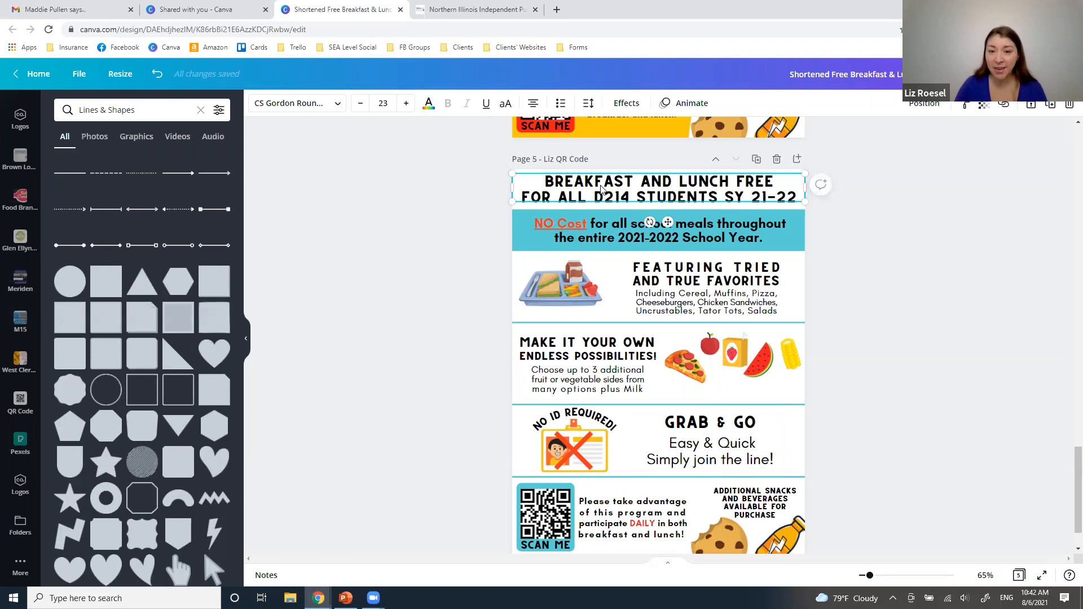
{"action": "left_click", "coordinate": [602, 192]}
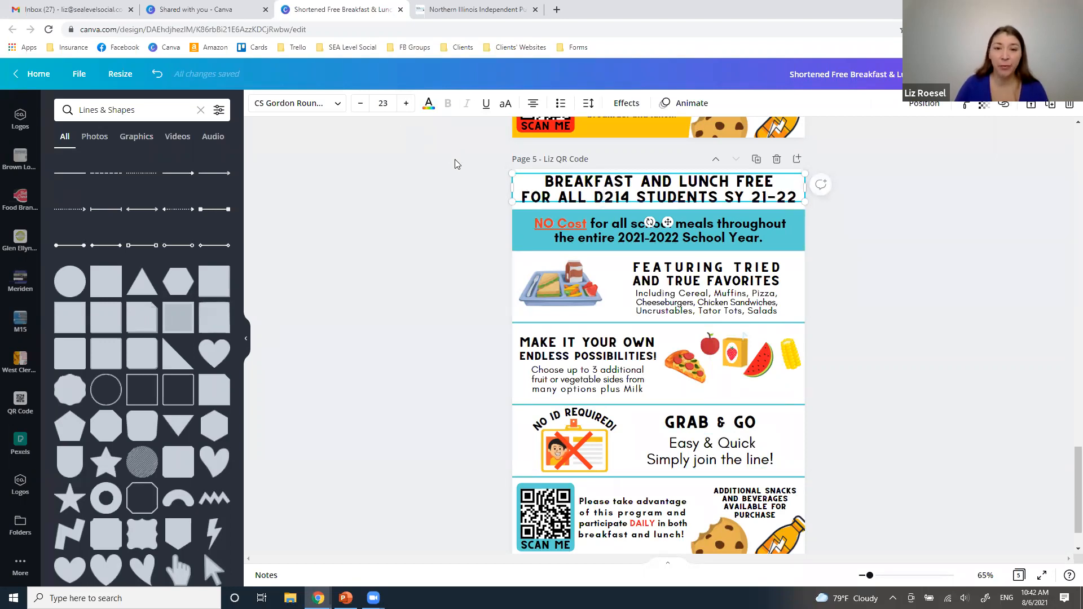
{"action": "scroll", "coordinate": [593, 237], "scroll_direction": "up", "scroll_amount": 1}
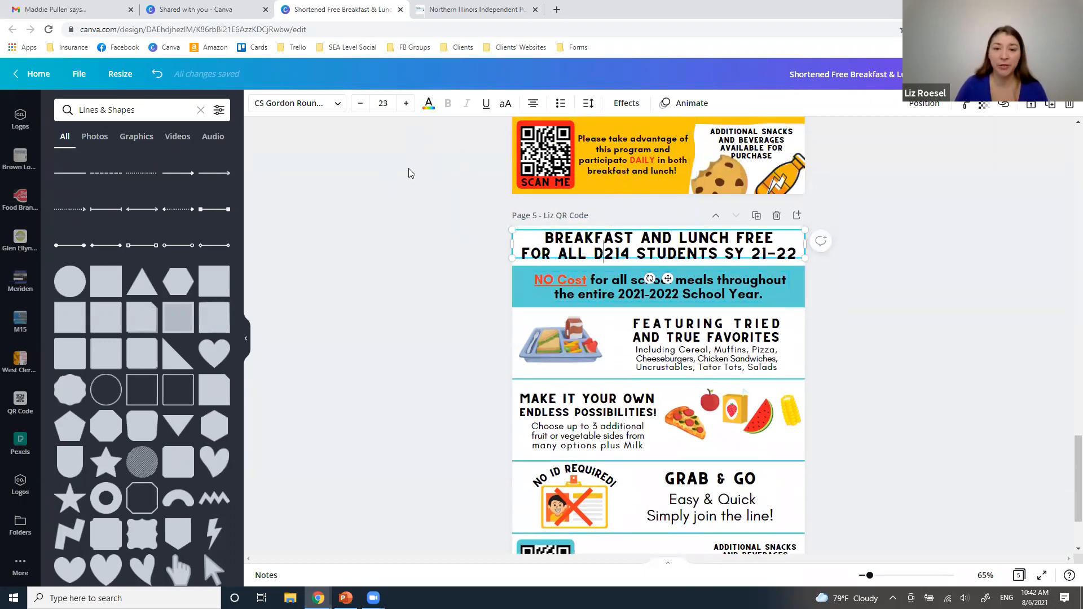
{"action": "triple_click", "coordinate": [585, 237]}
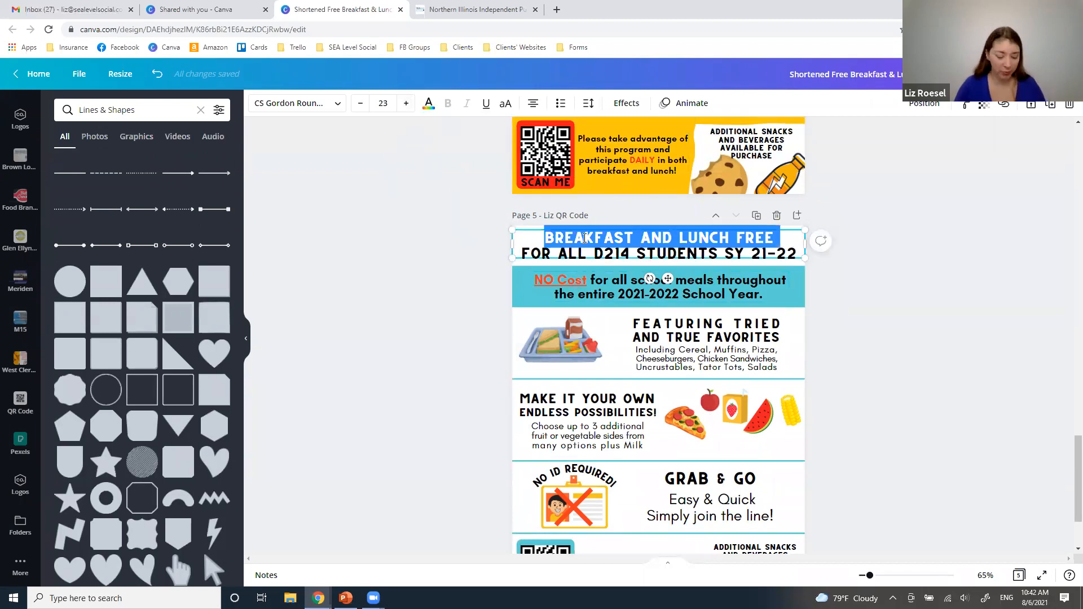
{"action": "left_click", "coordinate": [428, 103]}
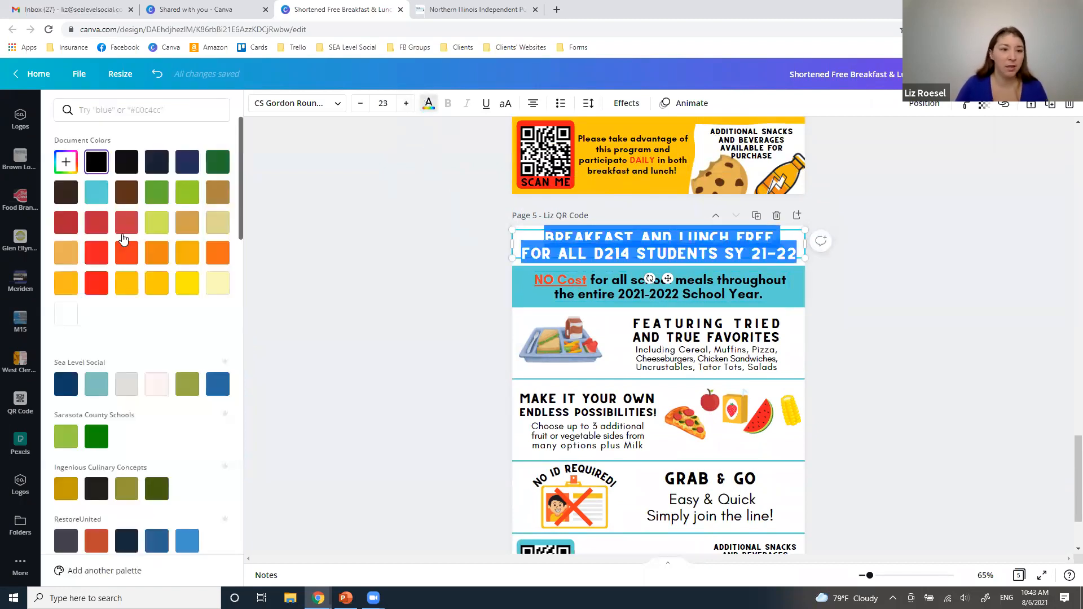
{"action": "left_click", "coordinate": [128, 288]}
{"action": "left_click", "coordinate": [411, 357]}
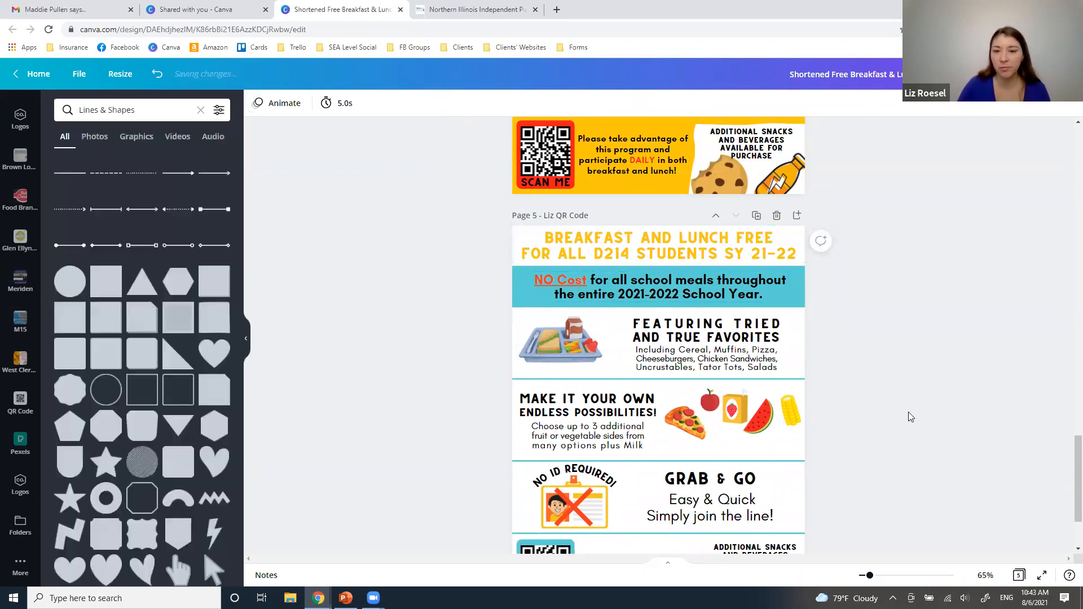
Change the color of the whole page 5 title to orange
{"action": "triple_click", "coordinate": [673, 252]}
{"action": "key", "text": "ctrl+a"}
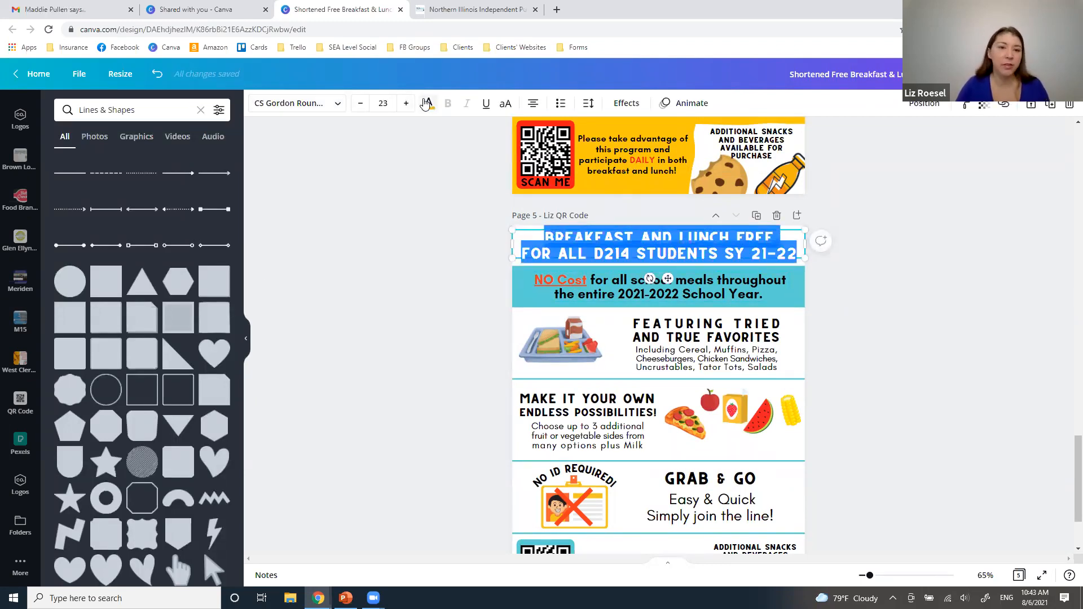
{"action": "left_click", "coordinate": [429, 103]}
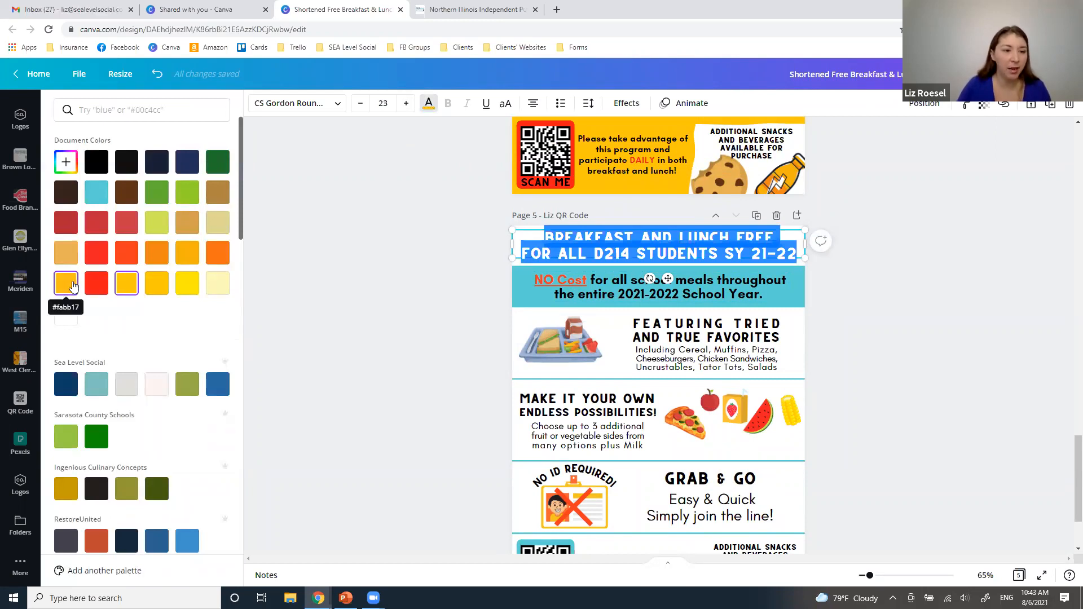
{"action": "left_click", "coordinate": [157, 252]}
{"action": "left_click", "coordinate": [871, 394]}
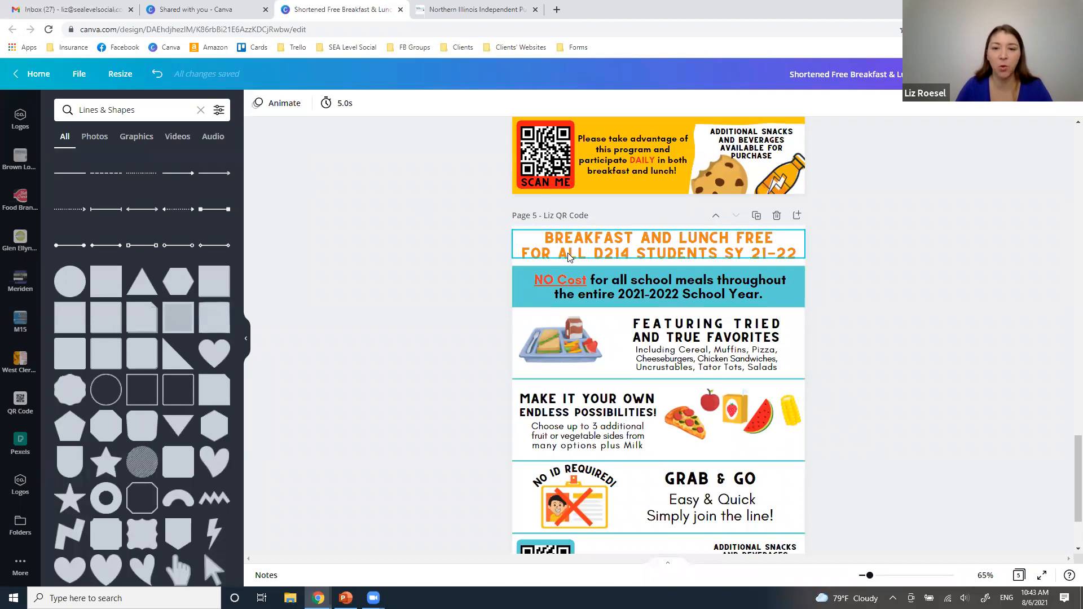
Undo the orange and yellow color changes on the page 5 title
{"action": "left_click", "coordinate": [159, 74]}
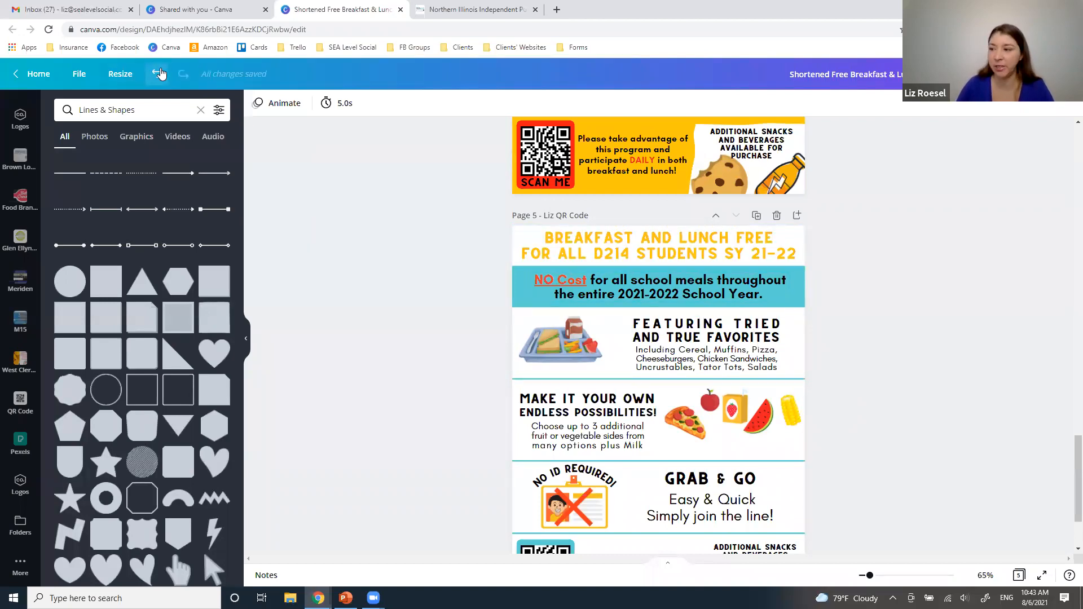
{"action": "left_click", "coordinate": [159, 75]}
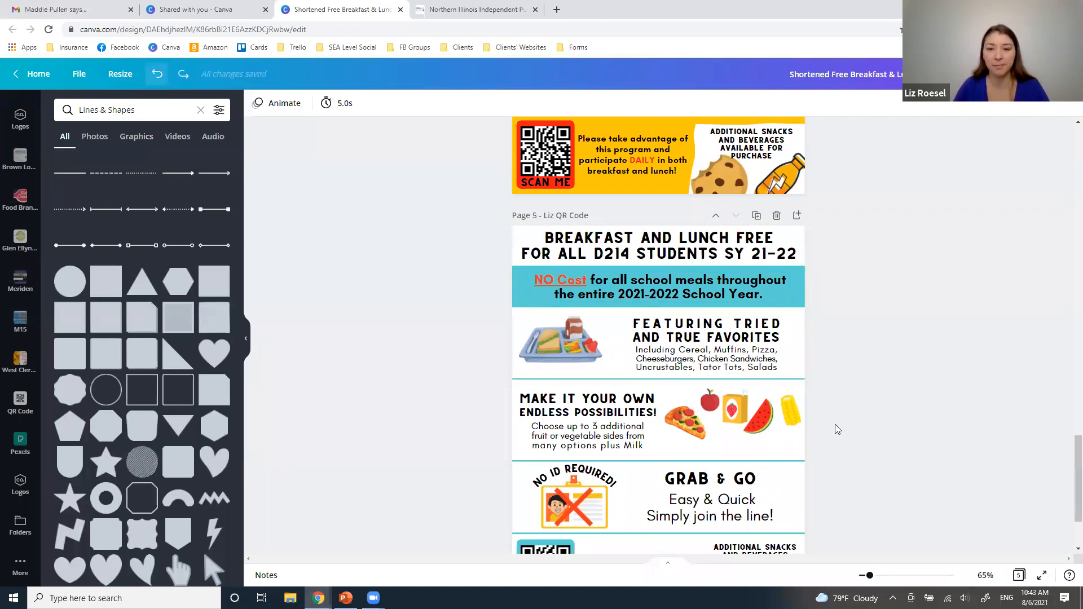
{"action": "scroll", "coordinate": [951, 399], "scroll_direction": "down", "scroll_amount": 2}
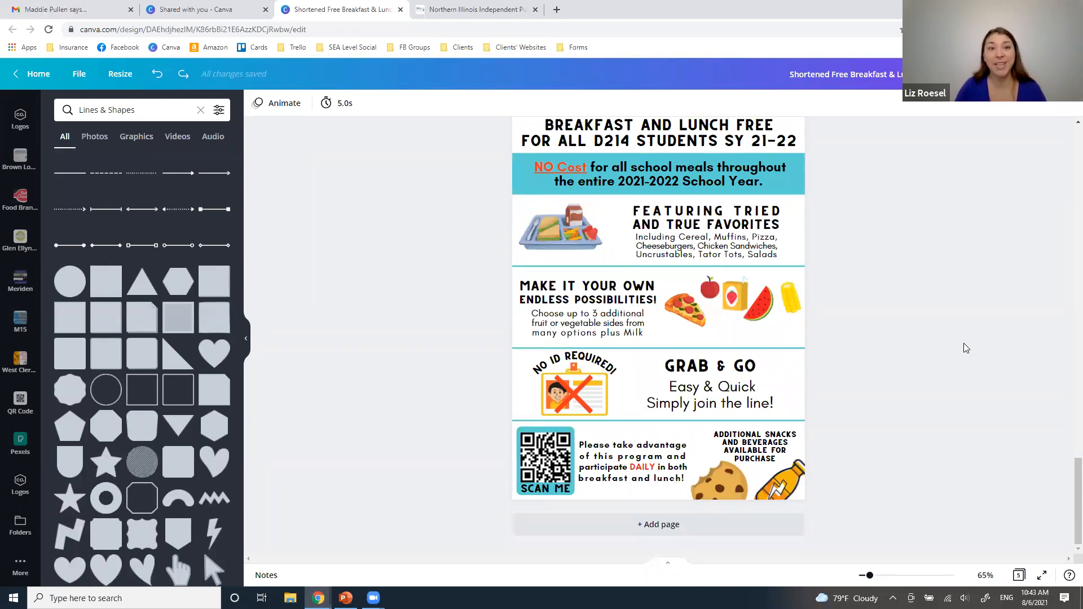
Apply uppercase formatting to the Breakfast and Lunch Free title
{"action": "scroll", "coordinate": [766, 247], "scroll_direction": "up", "scroll_amount": 1}
{"action": "left_click", "coordinate": [695, 195]}
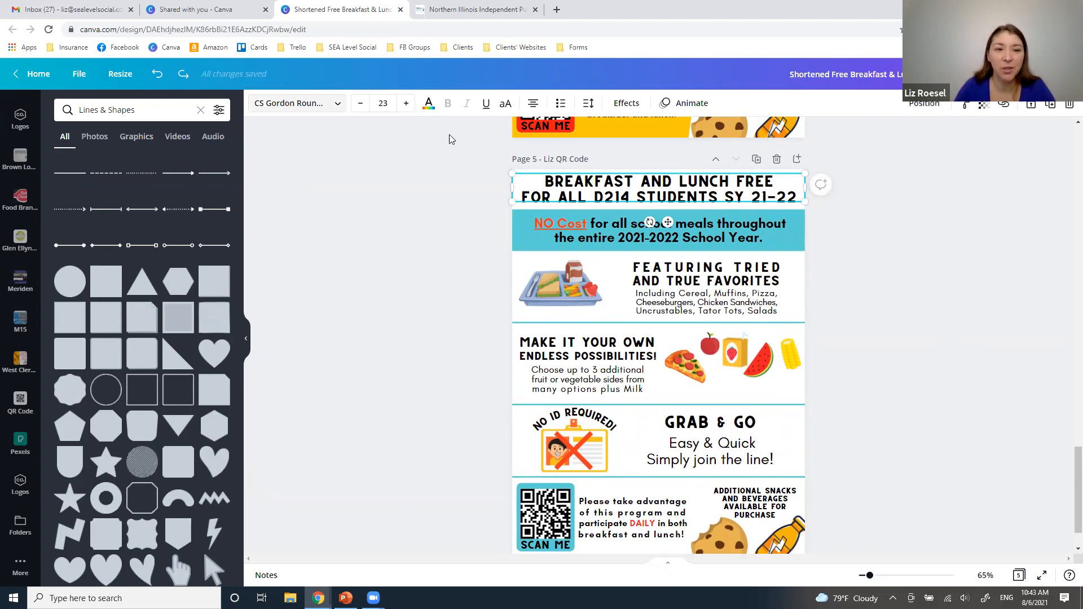
{"action": "left_click", "coordinate": [506, 105]}
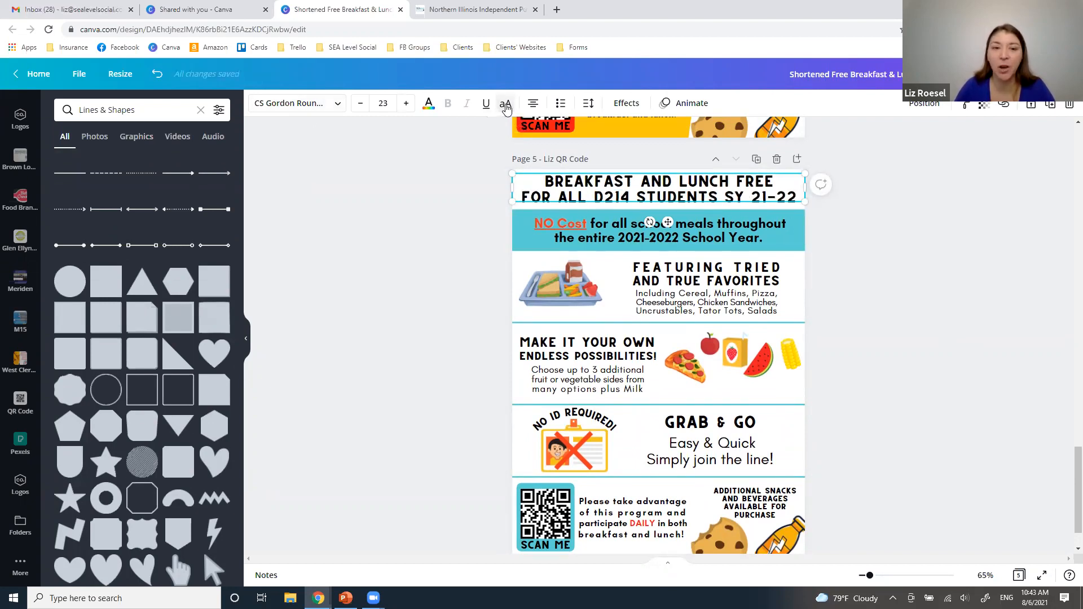
Try uppercase on the NO Cost sentence in the turquoise banner and switch it back to mixed case
{"action": "left_click", "coordinate": [602, 243]}
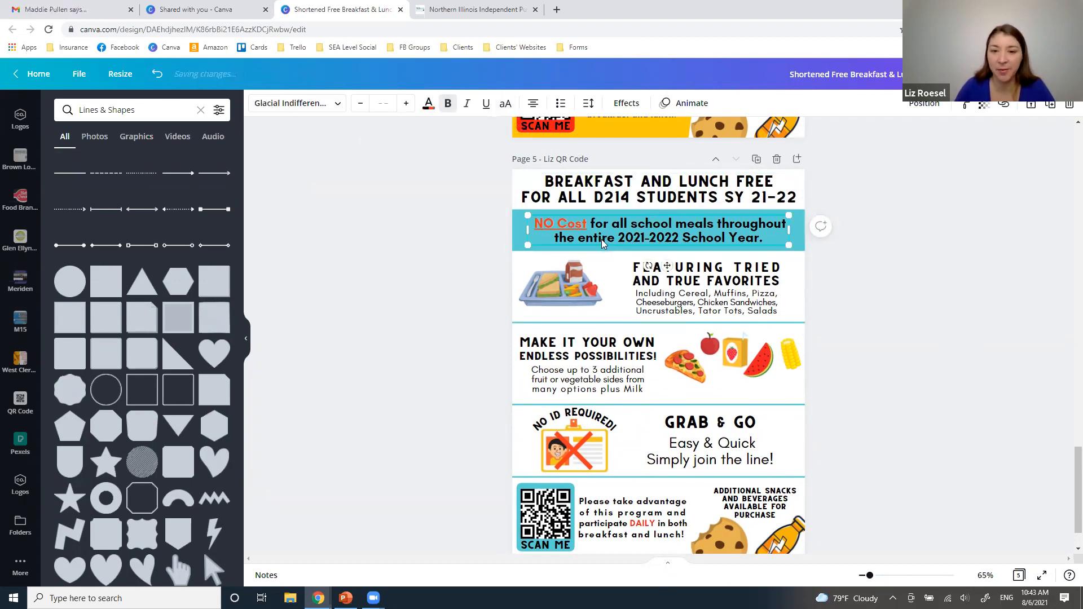
{"action": "left_click", "coordinate": [602, 243]}
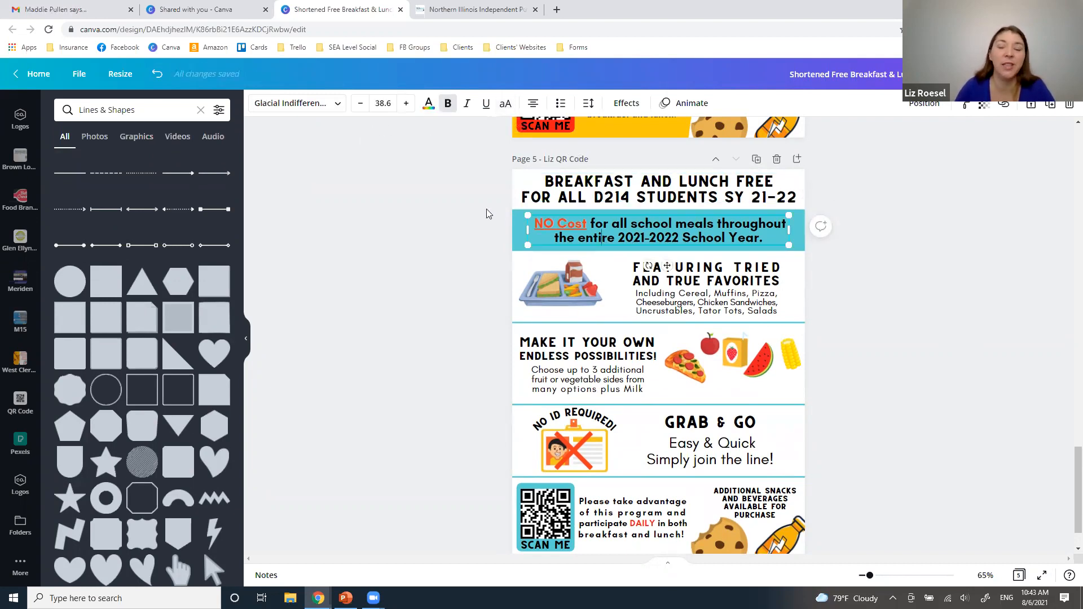
{"action": "triple_click", "coordinate": [608, 233]}
{"action": "left_click", "coordinate": [937, 266]}
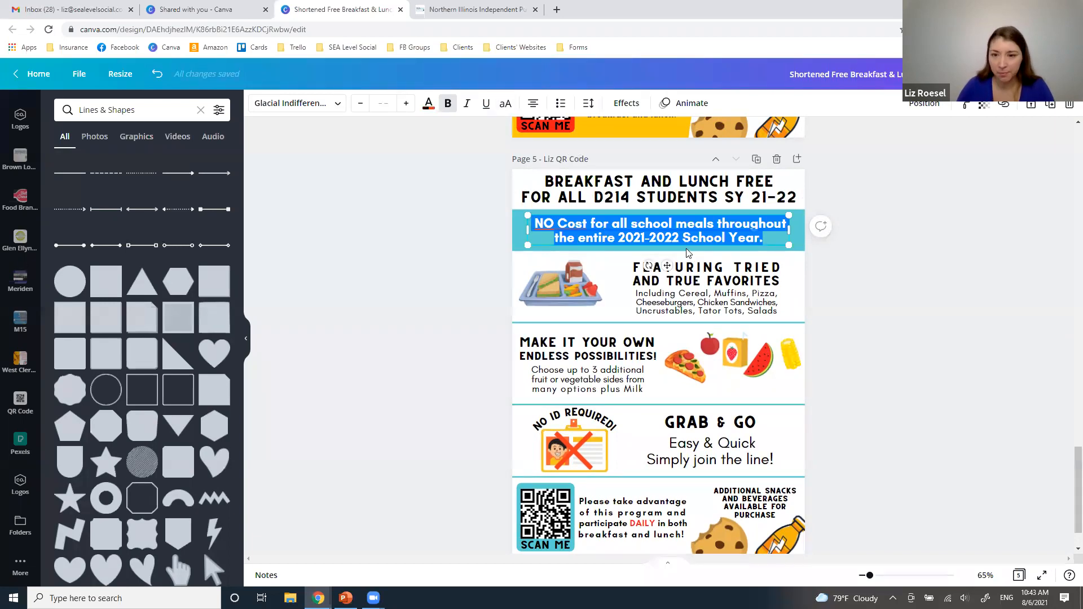
{"action": "left_click", "coordinate": [682, 235]}
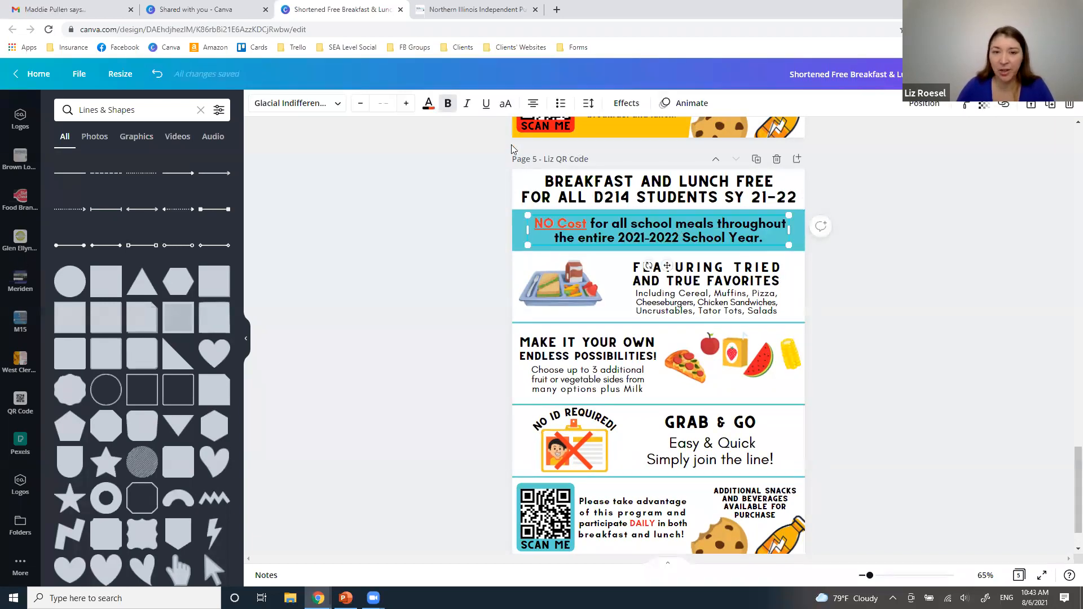
{"action": "left_click", "coordinate": [507, 105]}
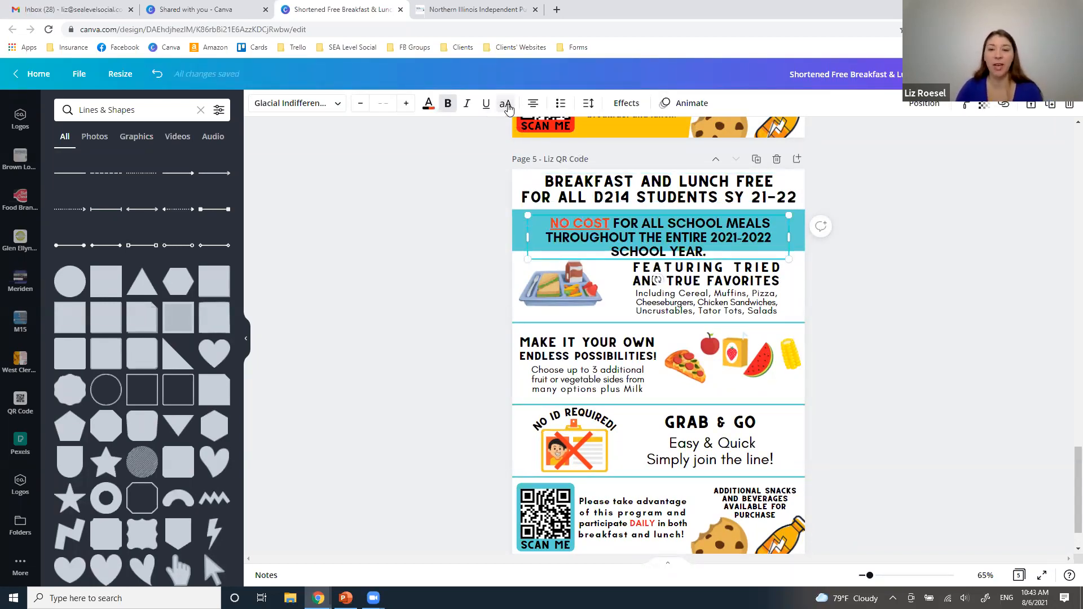
{"action": "left_click", "coordinate": [506, 105]}
{"action": "left_click", "coordinate": [506, 105]}
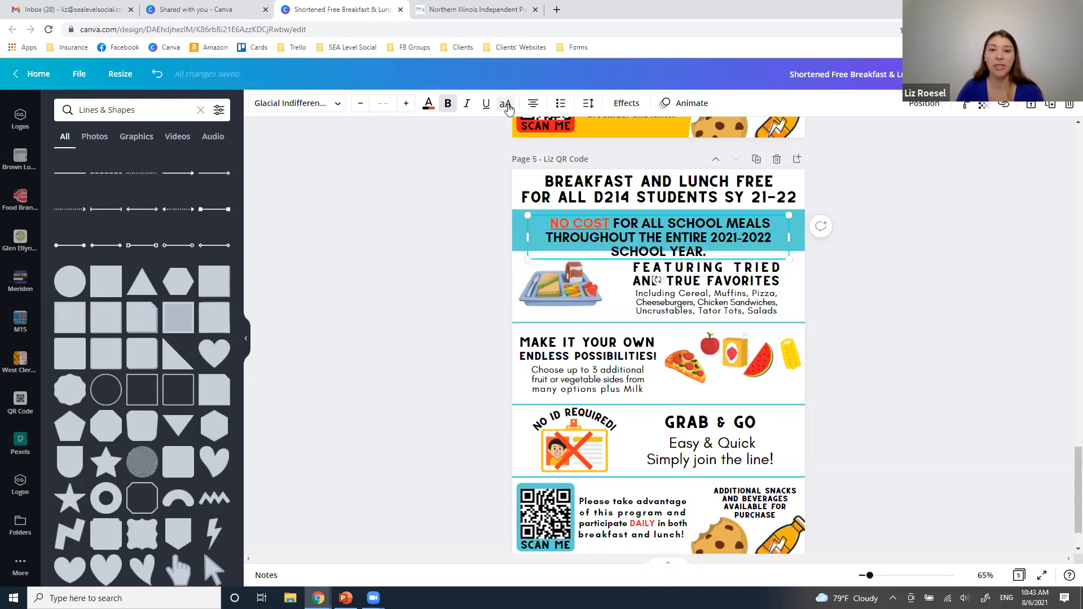
{"action": "left_click", "coordinate": [506, 105]}
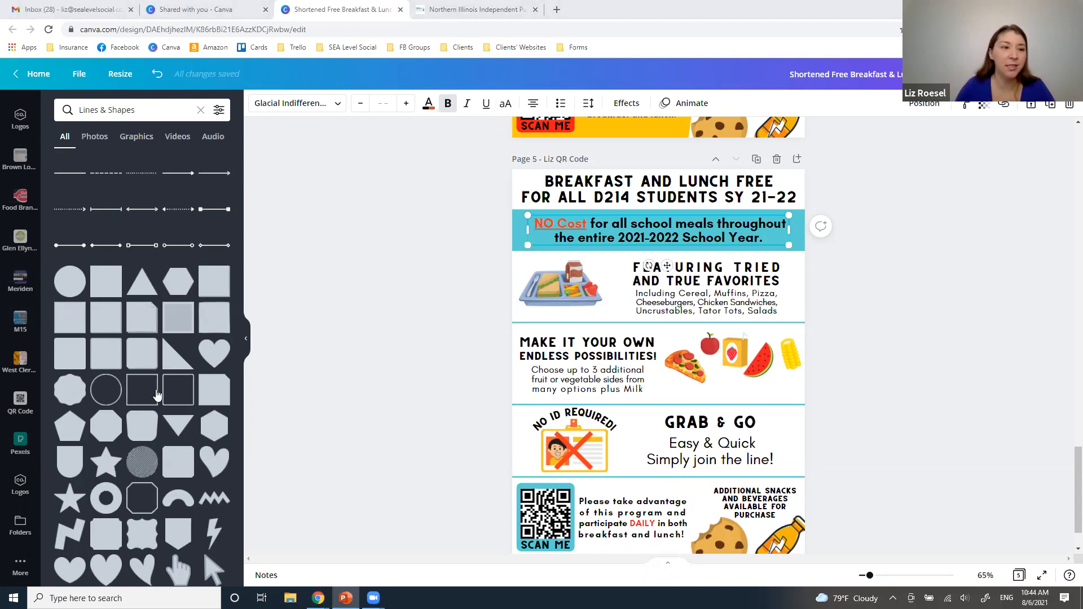
Search the design elements for "apple" and restrict the results to graphics
{"action": "scroll", "coordinate": [41, 190], "scroll_direction": "up", "scroll_amount": 5}
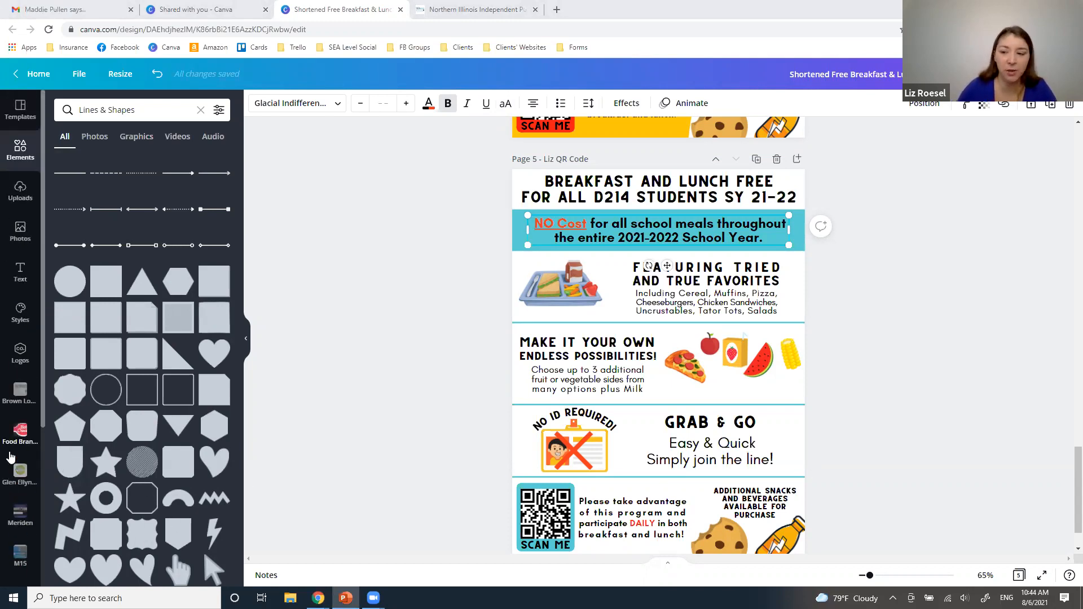
{"action": "left_click", "coordinate": [20, 191]}
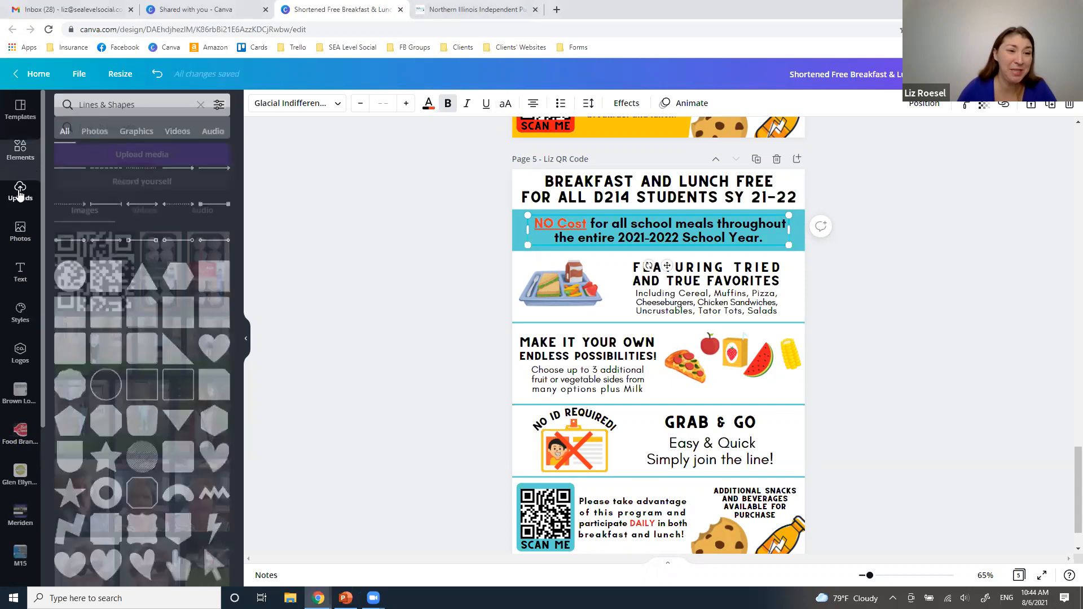
{"action": "left_click", "coordinate": [21, 151]}
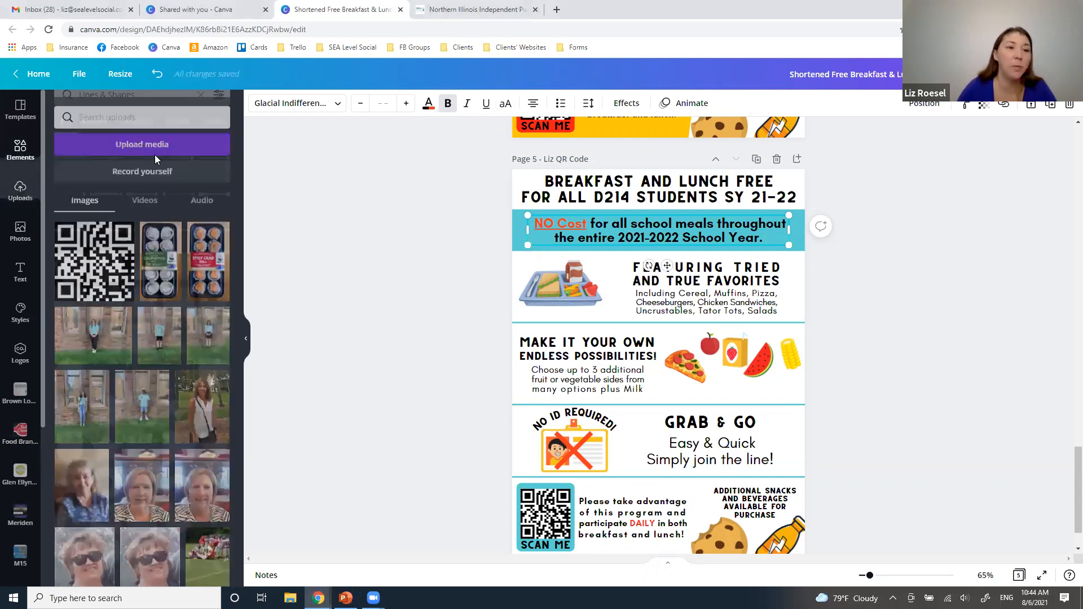
{"action": "left_click", "coordinate": [39, 139]}
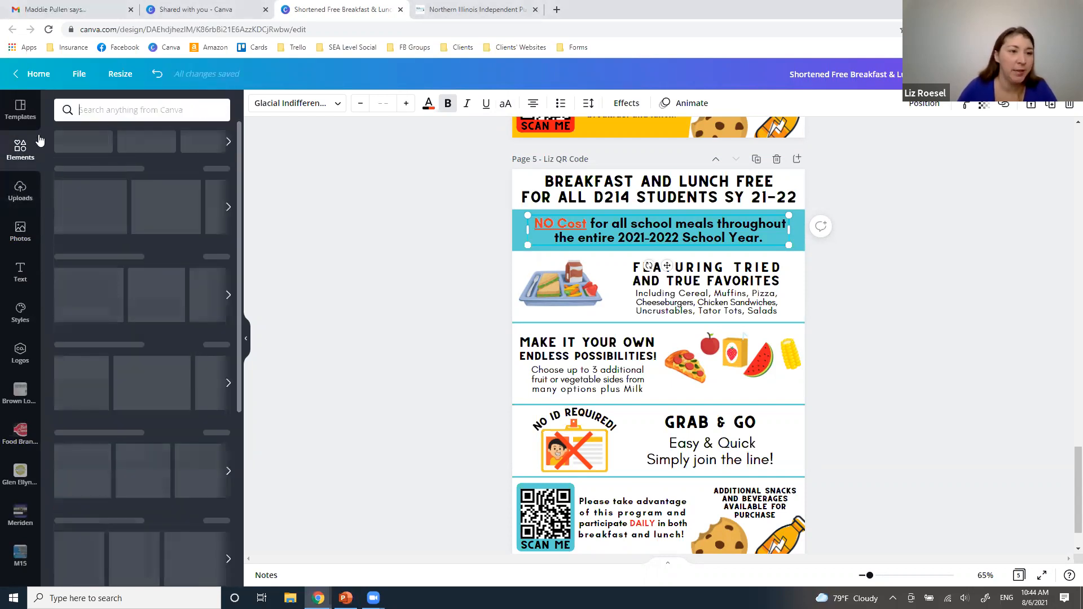
{"action": "type", "text": "apple"}
{"action": "key", "text": "Return"}
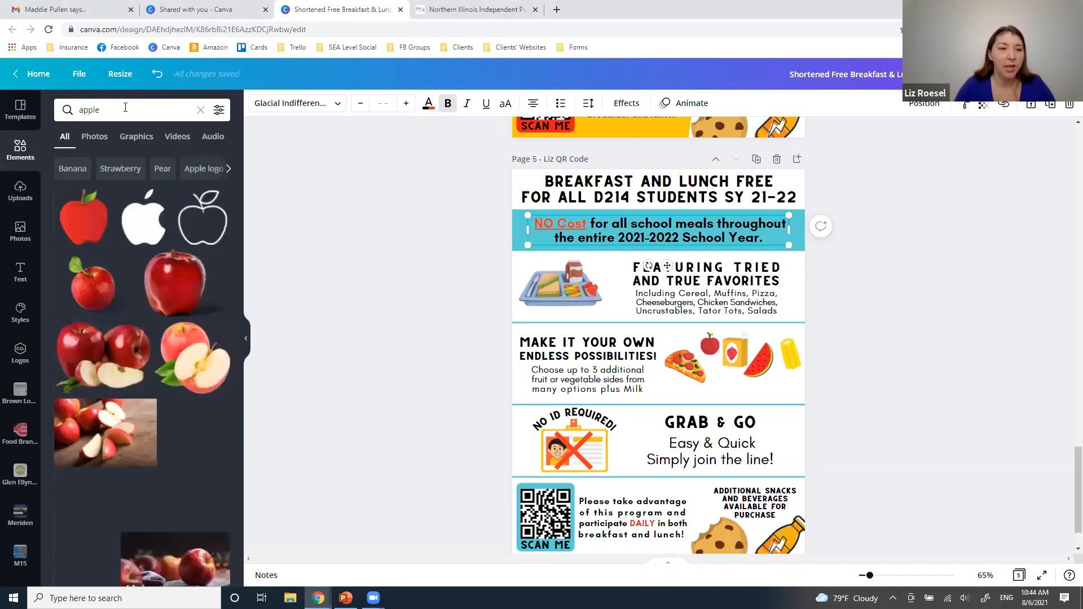
{"action": "left_click", "coordinate": [135, 137]}
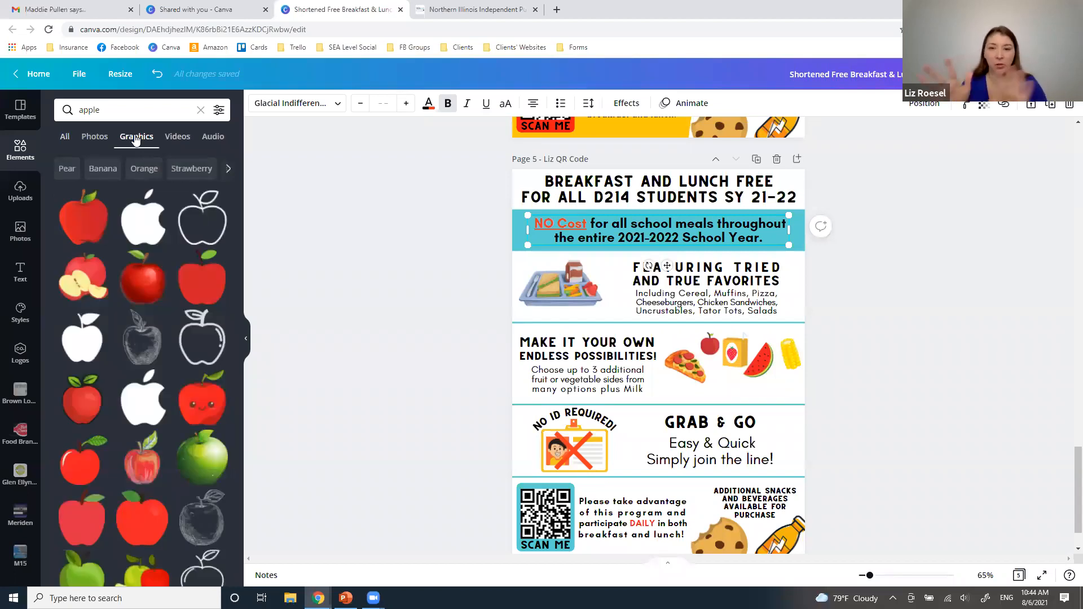
Add the red apple and a broccoli graphic from its Magic Recommendations to page 5, placing the broccoli right of and below the apple
{"action": "left_click", "coordinate": [91, 217]}
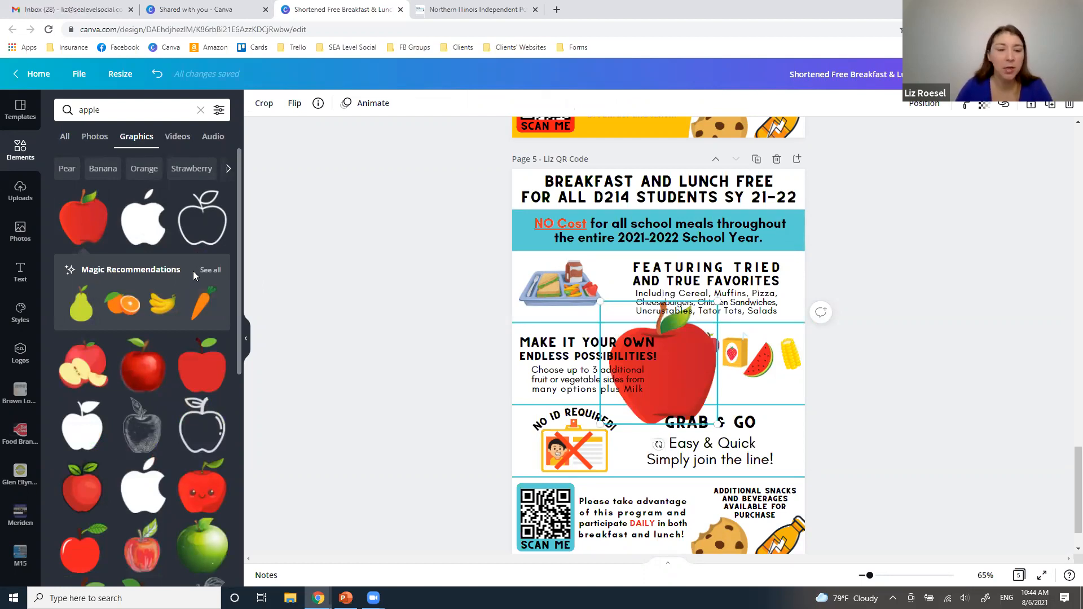
{"action": "left_click", "coordinate": [208, 271]}
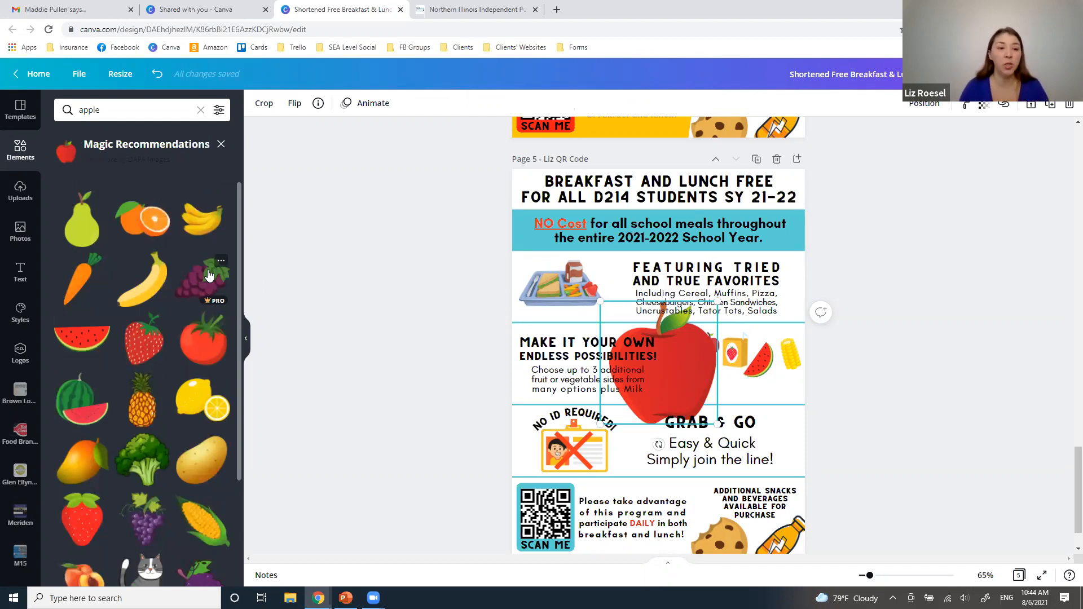
{"action": "left_click", "coordinate": [144, 458]}
{"action": "left_click_drag", "start_coordinate": [690, 343], "coordinate": [767, 388]}
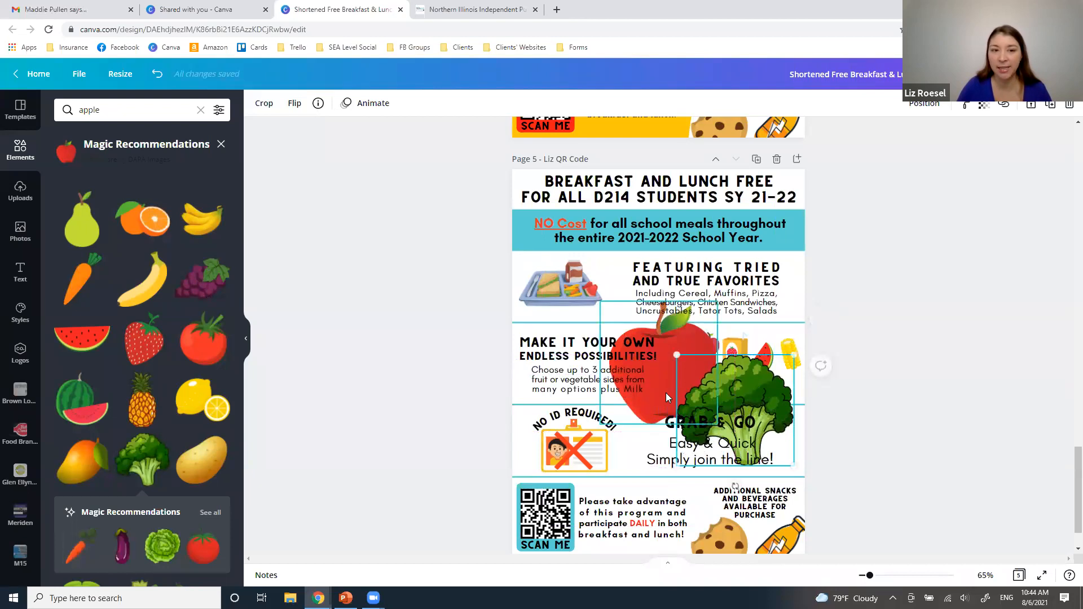
{"action": "mouse_move", "coordinate": [661, 391]}
{"action": "left_mouse_down"}
{"action": "mouse_move", "coordinate": [587, 384]}
{"action": "mouse_move", "coordinate": [657, 391]}
{"action": "mouse_move", "coordinate": [645, 382]}
{"action": "left_mouse_up"}
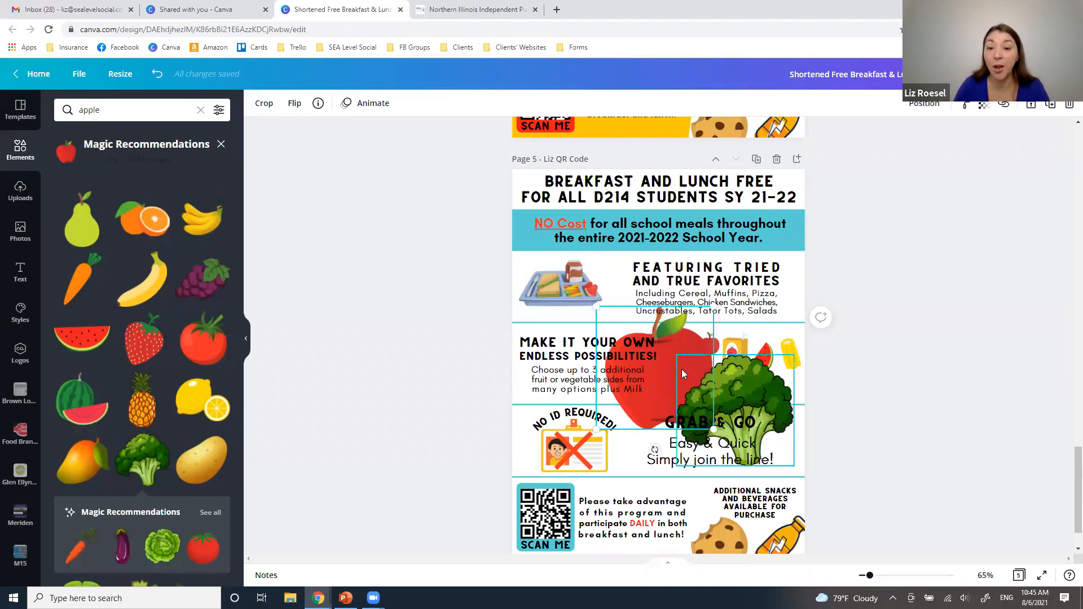
Delete the large red apple and broccoli graphics that cover the middle sections of page 5
{"action": "key", "text": "Delete"}
{"action": "left_click", "coordinate": [775, 398]}
{"action": "key", "text": "Delete"}
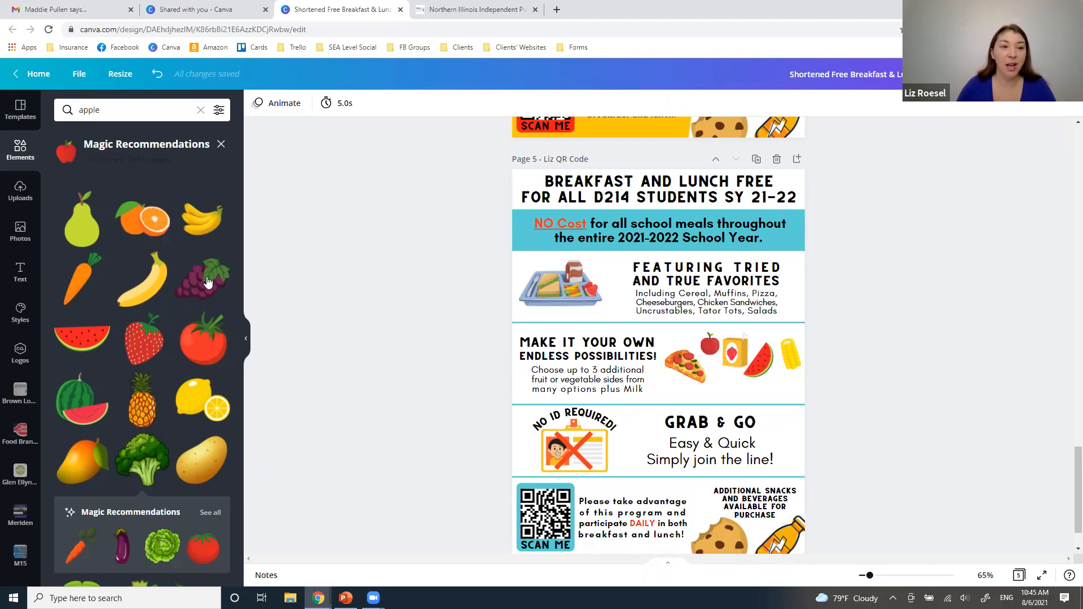
Try the uploaded California roll photo in front of the other elements on page 5, then remove it from the flyer
{"action": "left_click", "coordinate": [20, 191]}
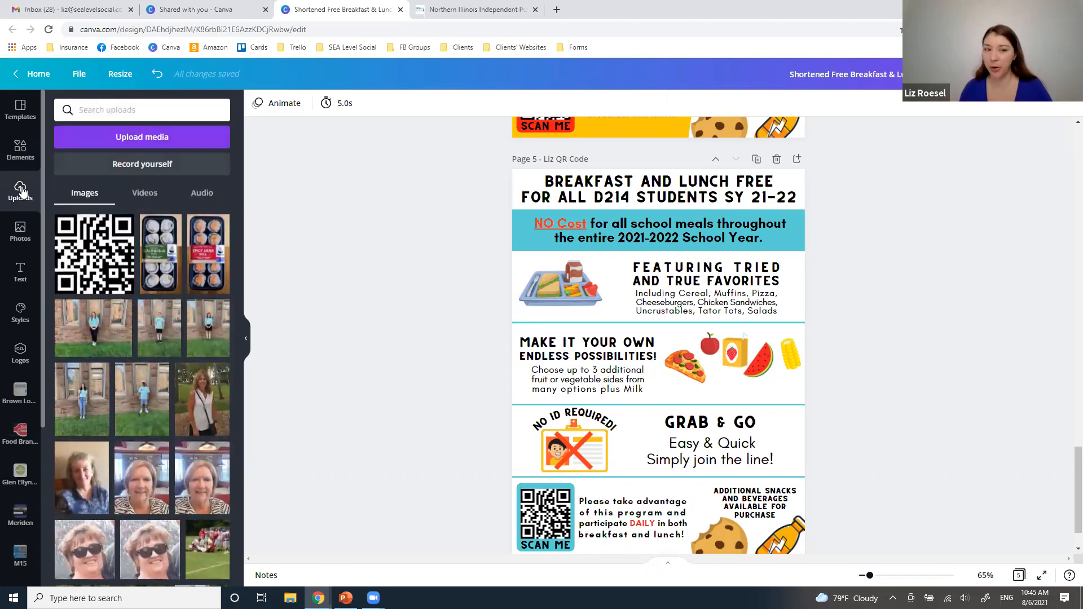
{"action": "left_click", "coordinate": [161, 254]}
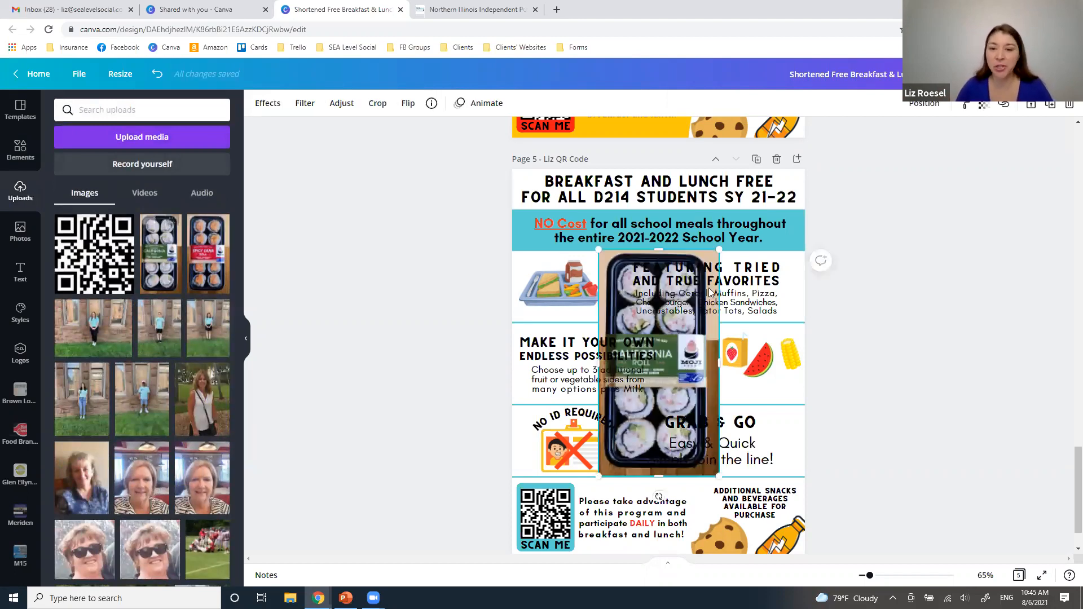
{"action": "left_click", "coordinate": [925, 103]}
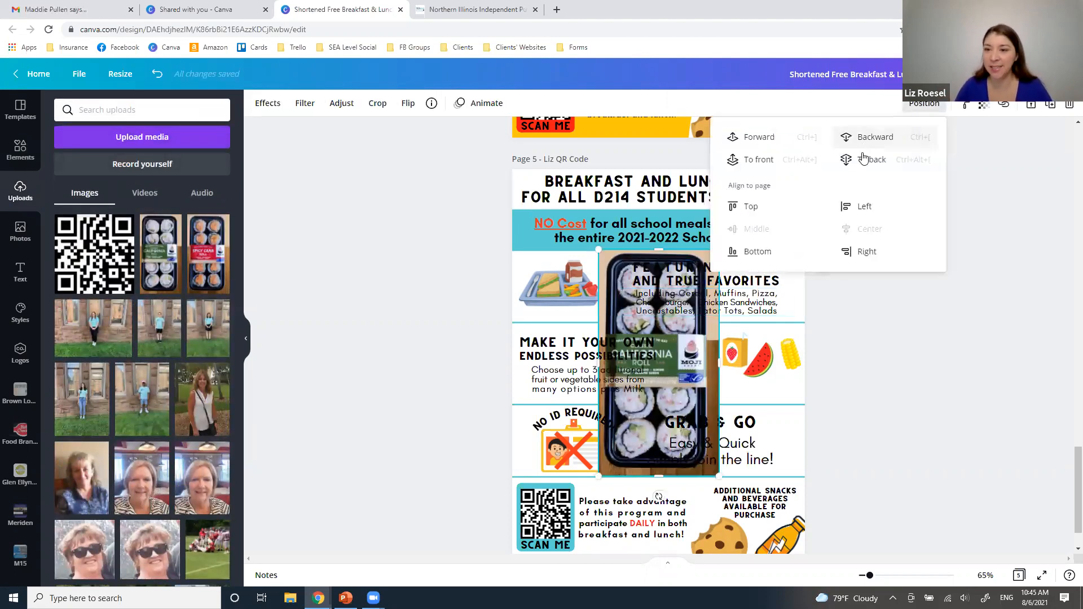
{"action": "left_click", "coordinate": [744, 160]}
{"action": "left_click_drag", "start_coordinate": [656, 402], "coordinate": [626, 413]}
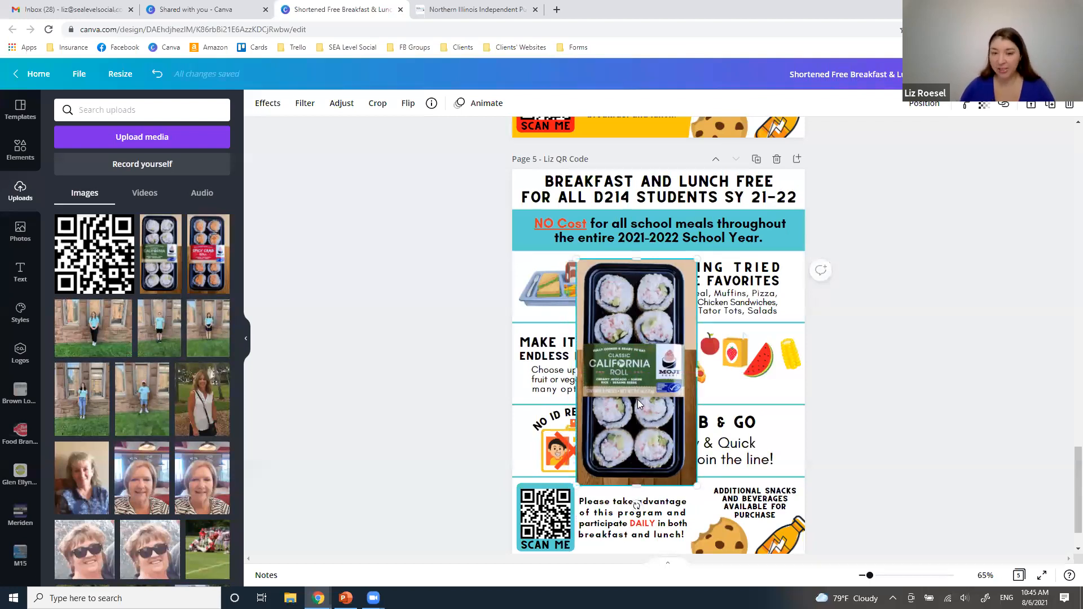
{"action": "key", "text": "Delete"}
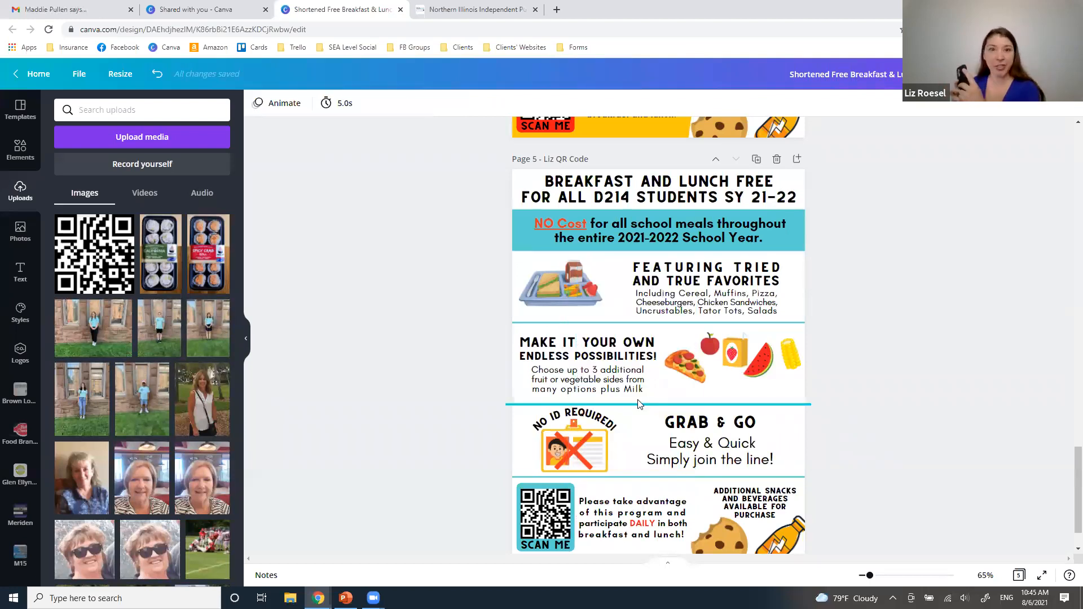